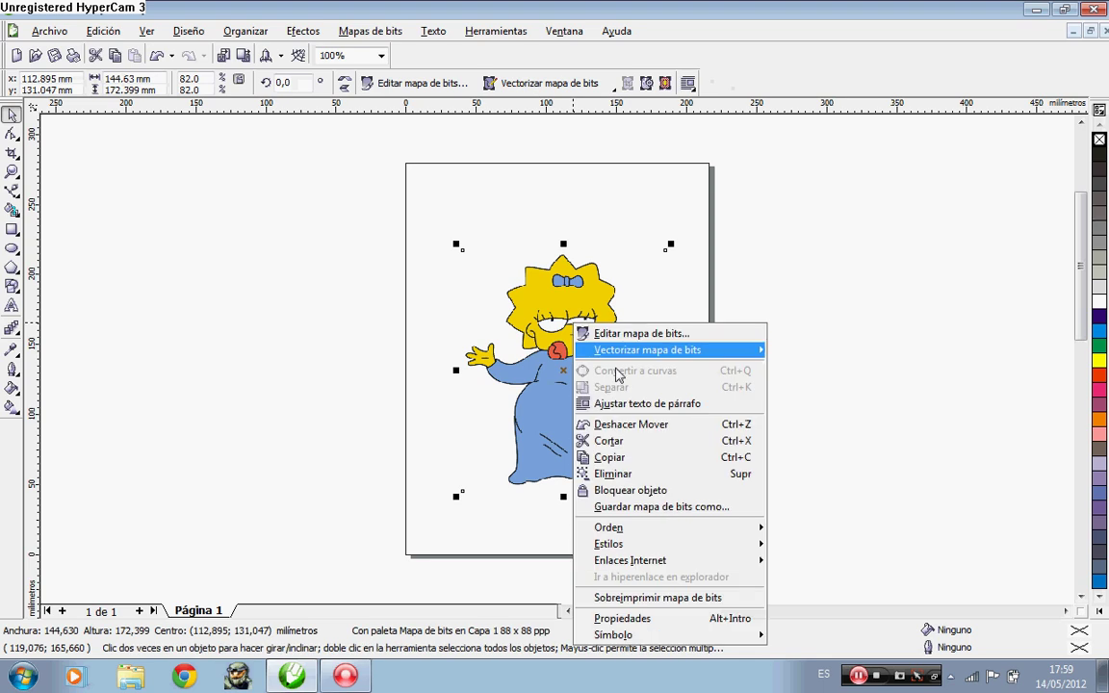
Lock the imported cartoon bitmap in place on the page so it cannot be selected or moved
click(617, 487)
drag(778, 556, 374, 173)
scroll(520, 332, down, 1)
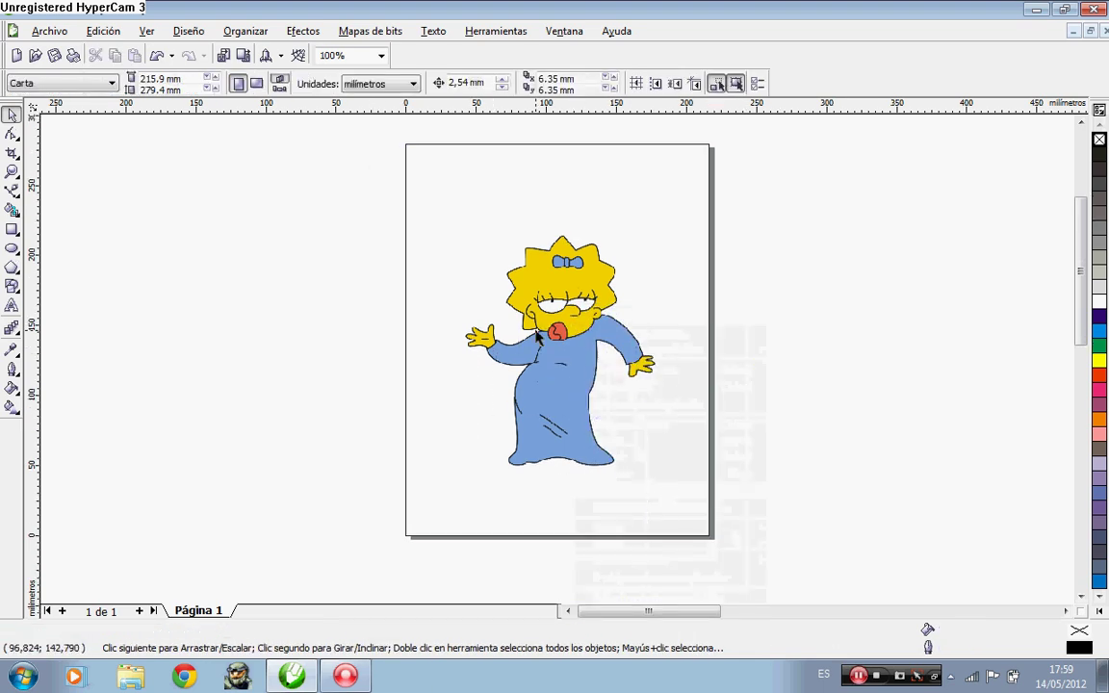
Draw a closed four-node Bézier outline around the pacifier's left part, placing nodes along its S-shaped inner line
click(12, 191)
scroll(558, 361, up, 2)
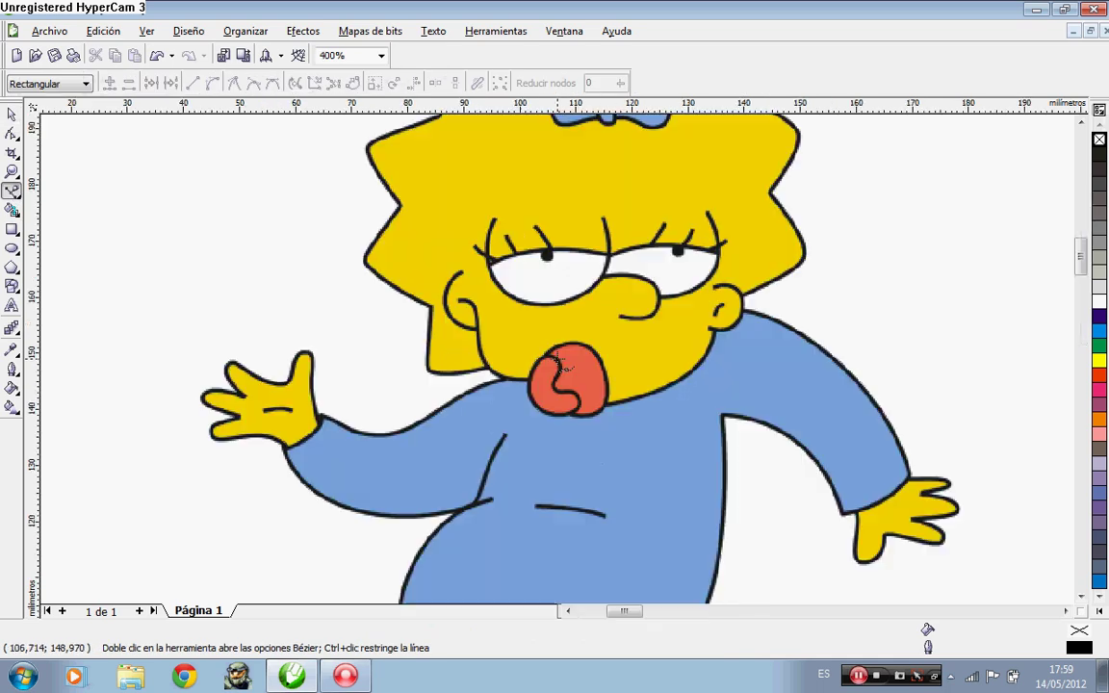
scroll(559, 362, up, 1)
scroll(554, 361, up, 1)
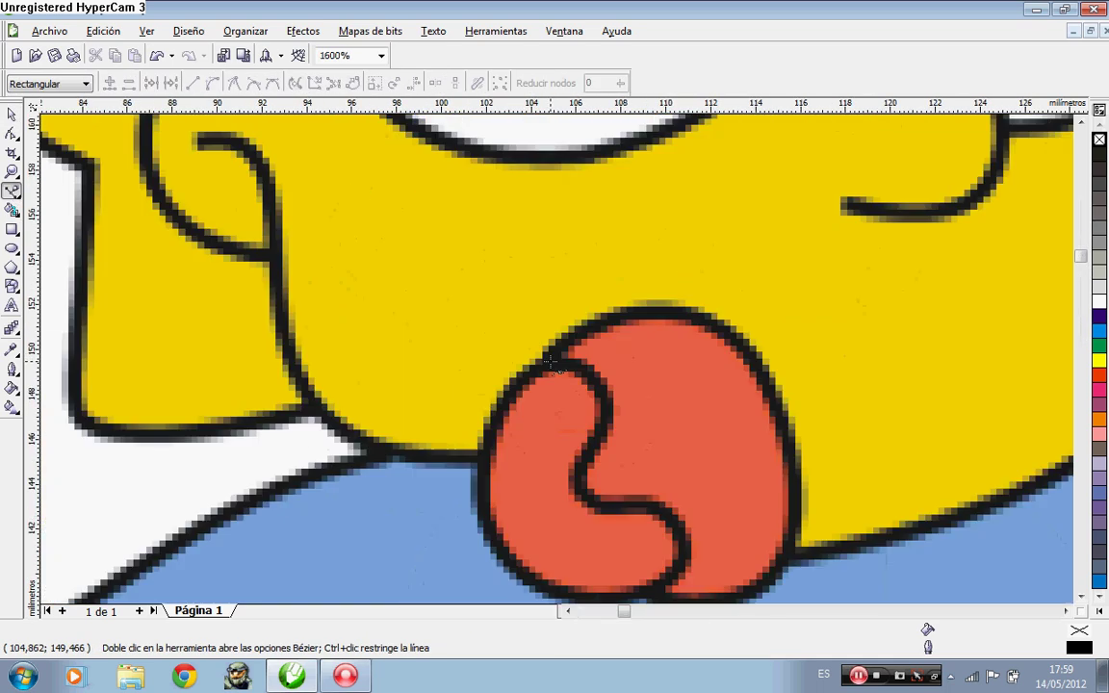
click(603, 416)
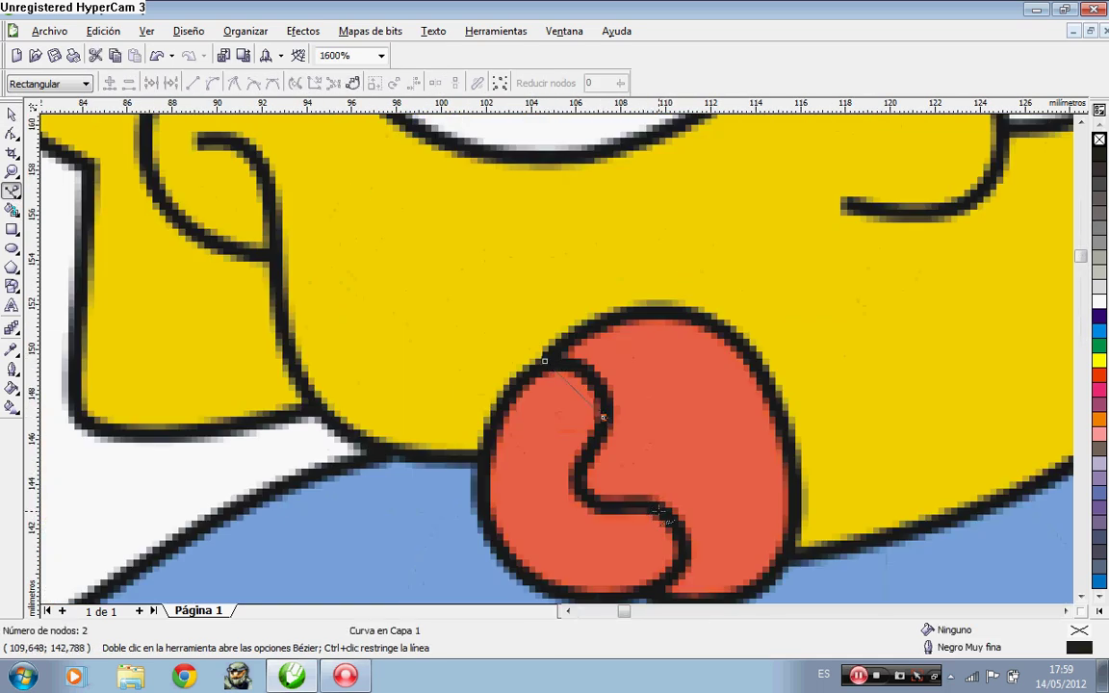
click(659, 511)
click(678, 576)
click(544, 361)
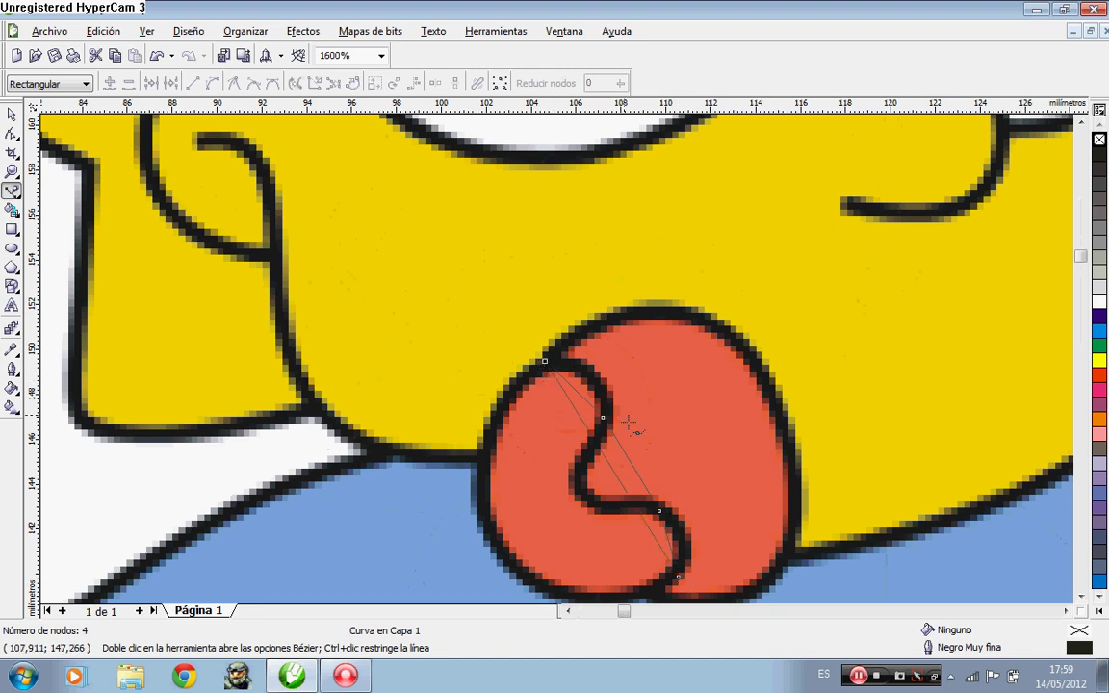
Convert the long closing segment of the pacifier outline to a curve and bend it along the round left edge
click(14, 134)
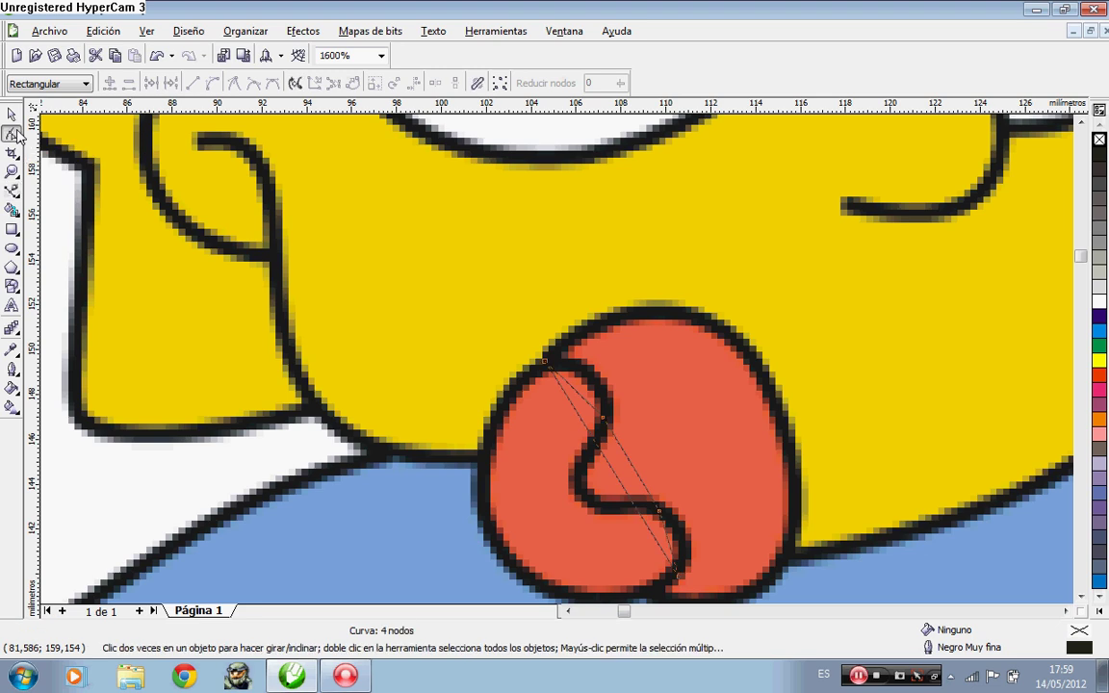
right_click(612, 471)
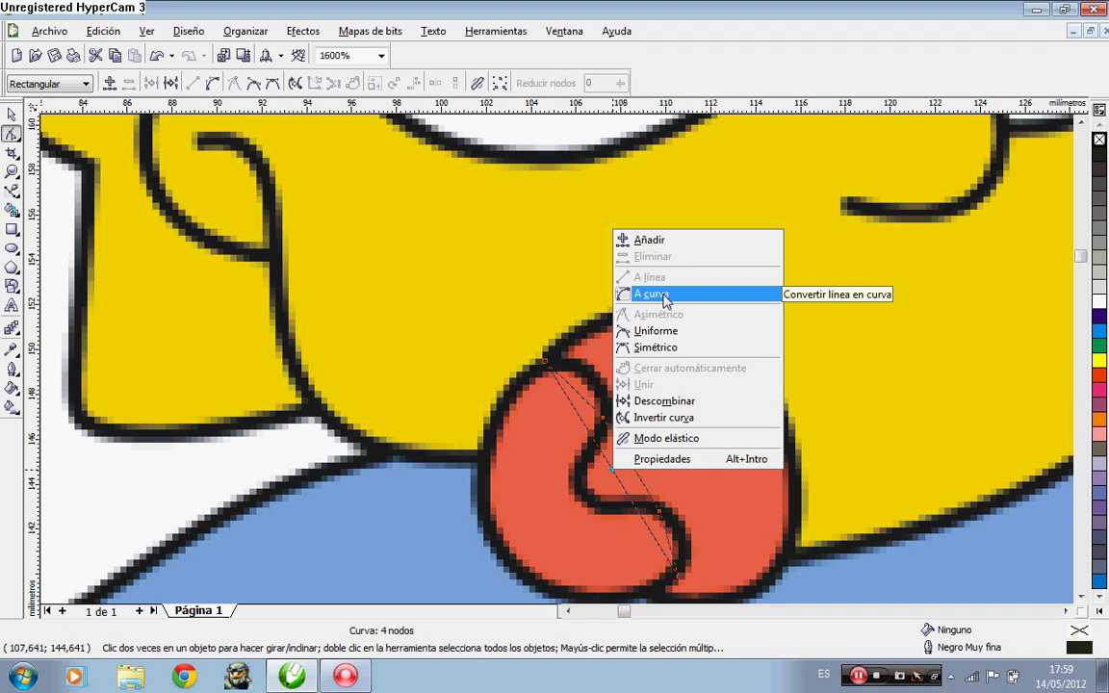
click(664, 299)
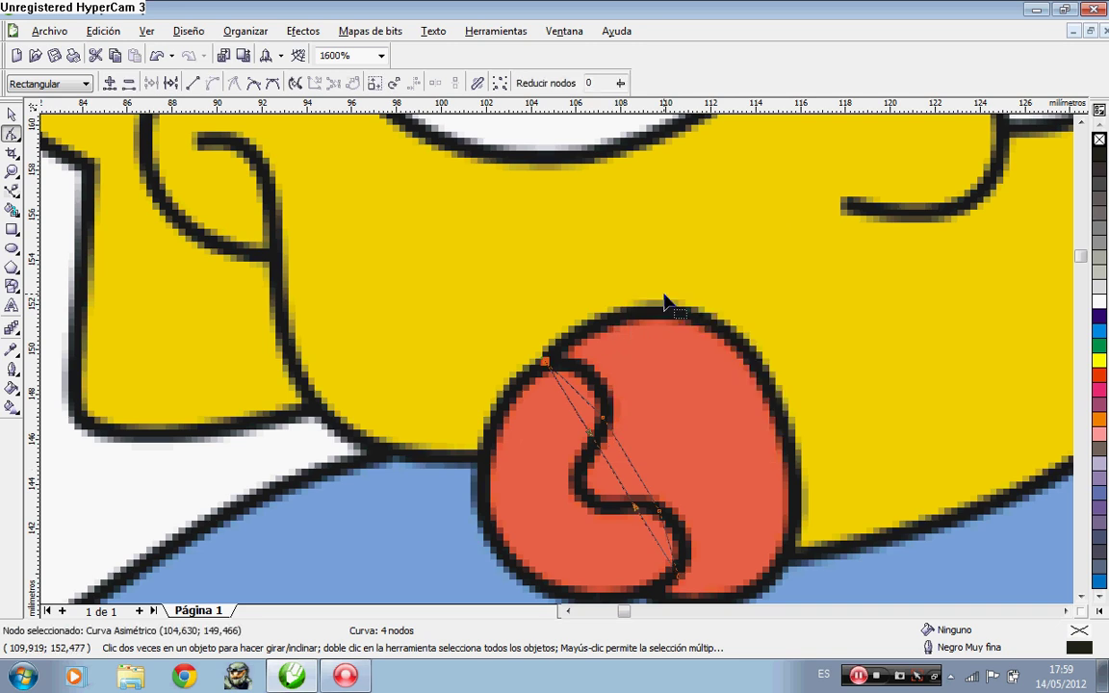
scroll(552, 365, down, 1)
scroll(545, 355, up, 1)
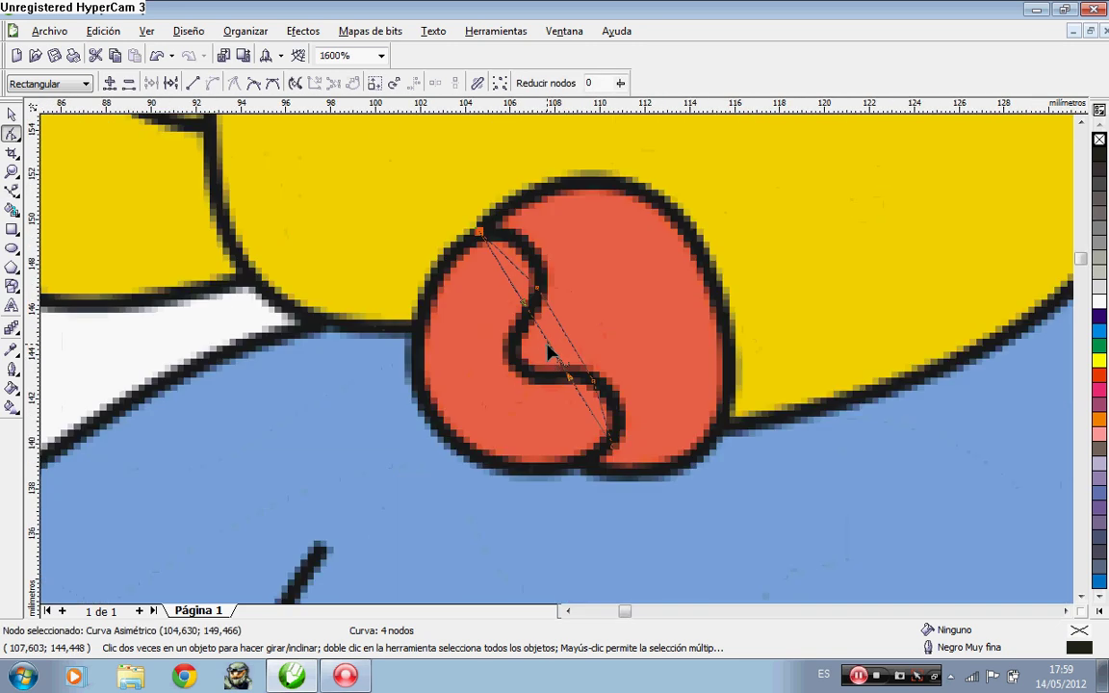
drag(551, 354, 426, 507)
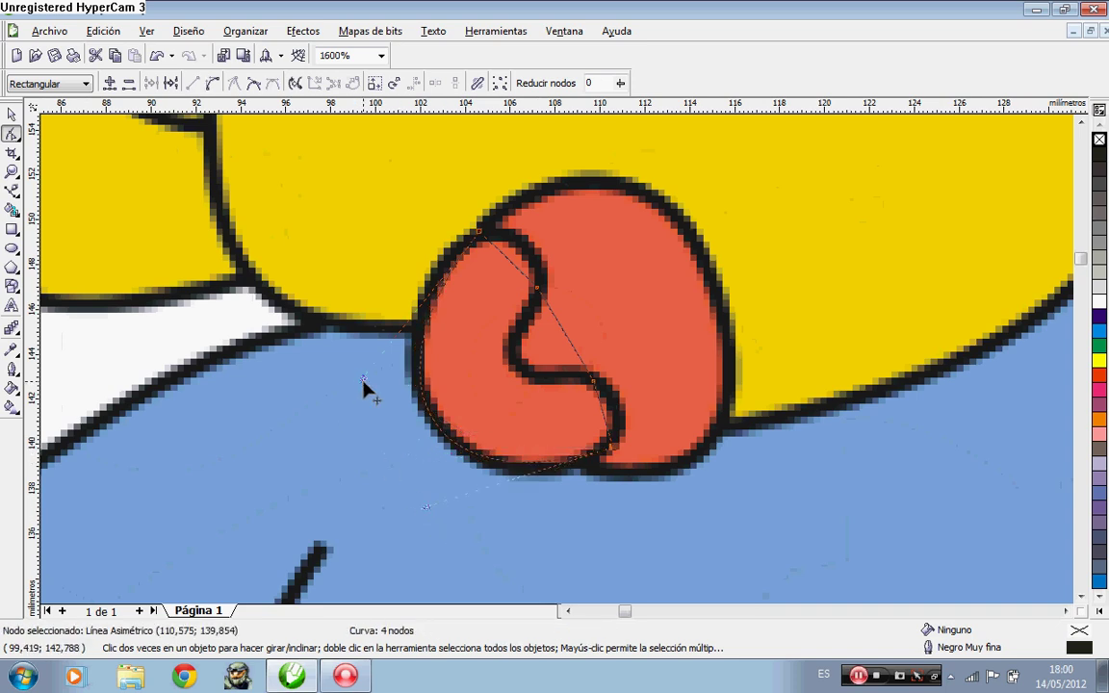
drag(364, 380, 349, 326)
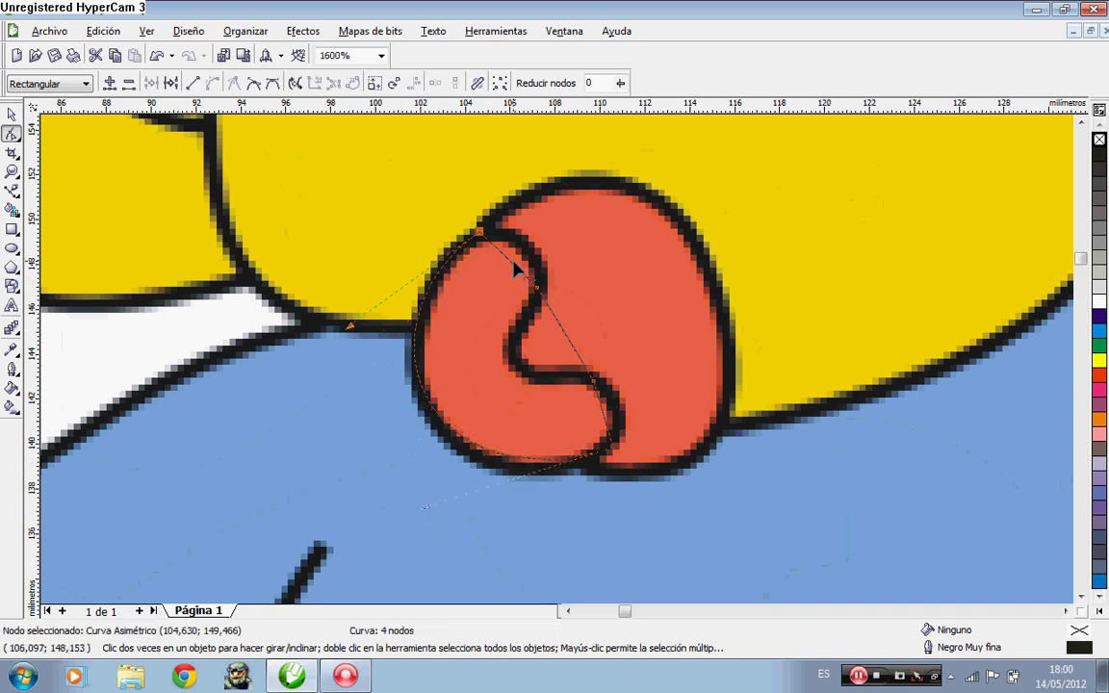
Convert the outline's three remaining straight segments to curves and bend them along the pacifier's S-shaped inner line
right_click(511, 260)
click(564, 323)
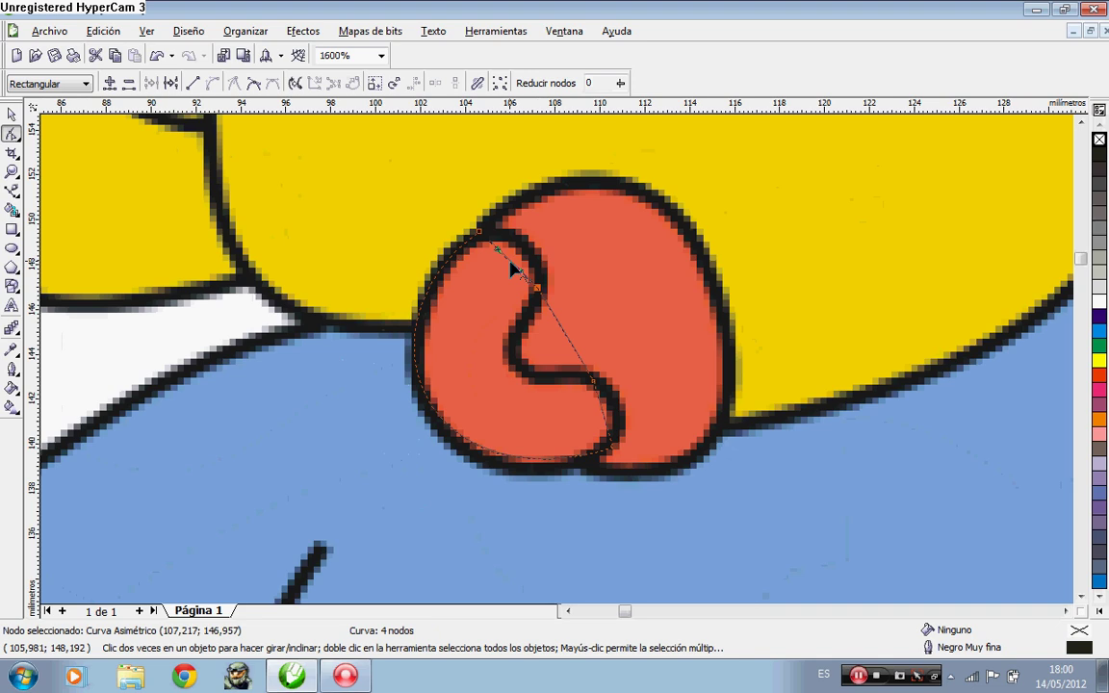
drag(509, 260, 533, 244)
right_click(561, 330)
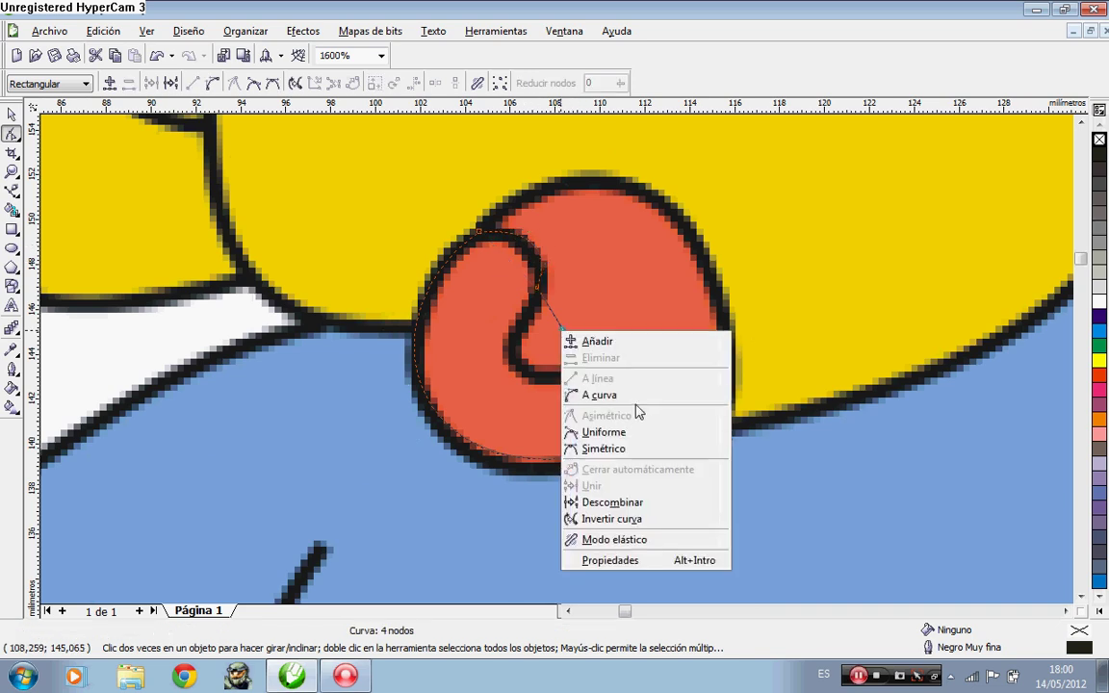
click(616, 395)
drag(569, 341, 517, 358)
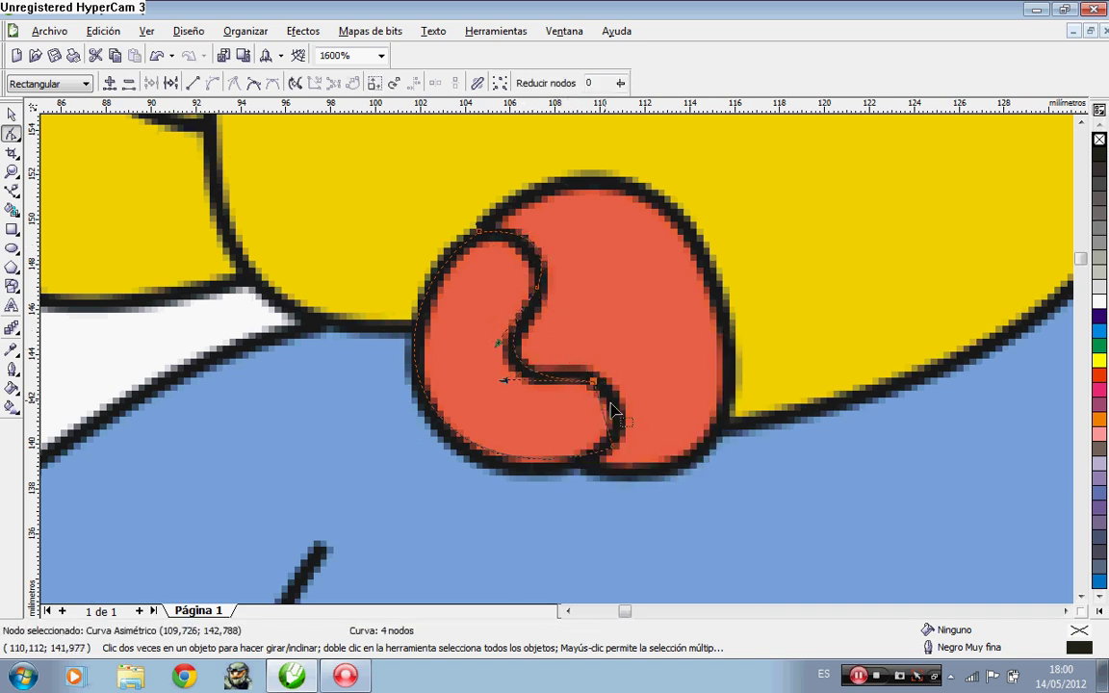
right_click(607, 412)
click(641, 468)
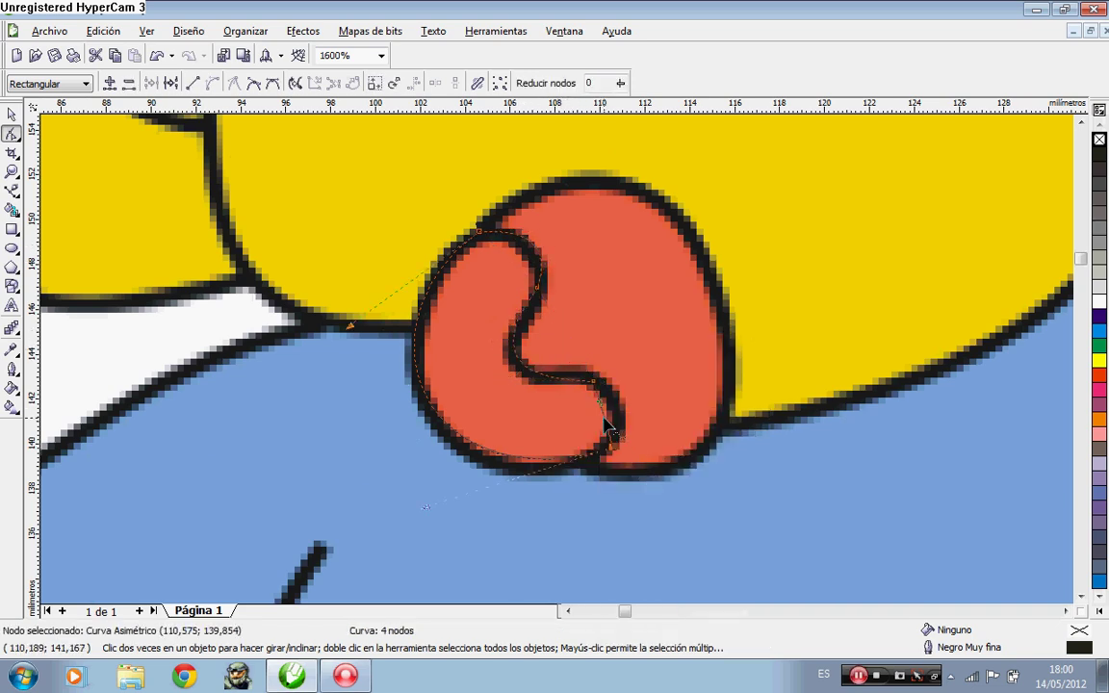
drag(617, 424, 630, 416)
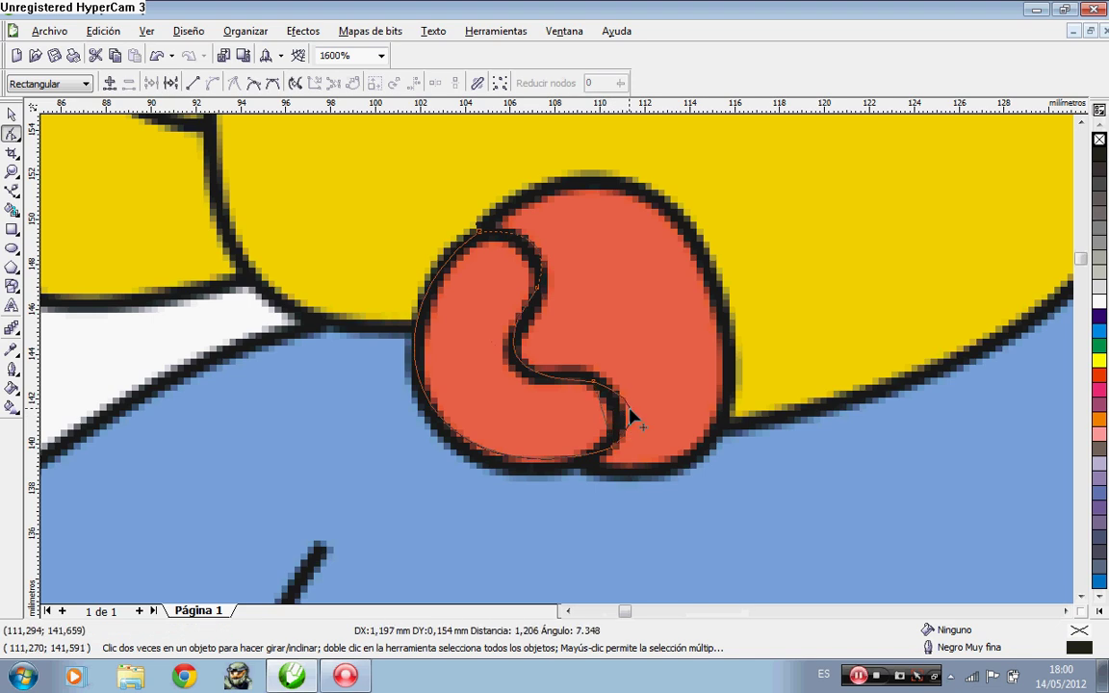
click(11, 114)
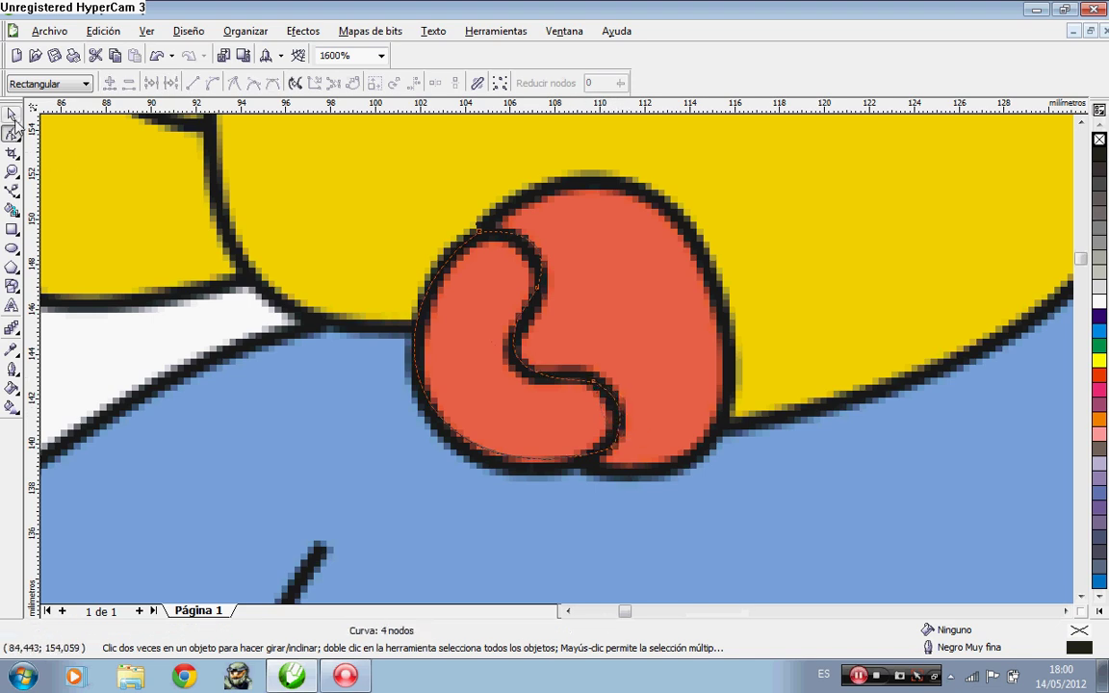
Draw a nine-node Bézier outline around the yellow hand on the right, with nodes at the wrist corners, fingertips, finger gaps and thumb
click(12, 191)
scroll(638, 371, down, 3)
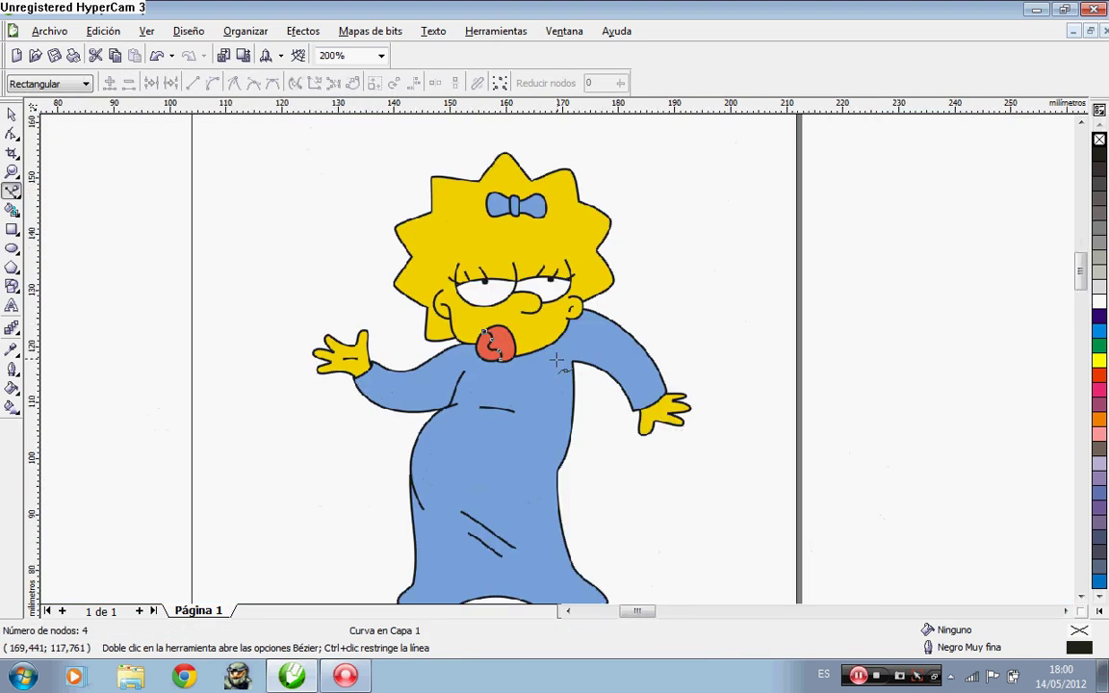
scroll(557, 360, up, 2)
click(461, 318)
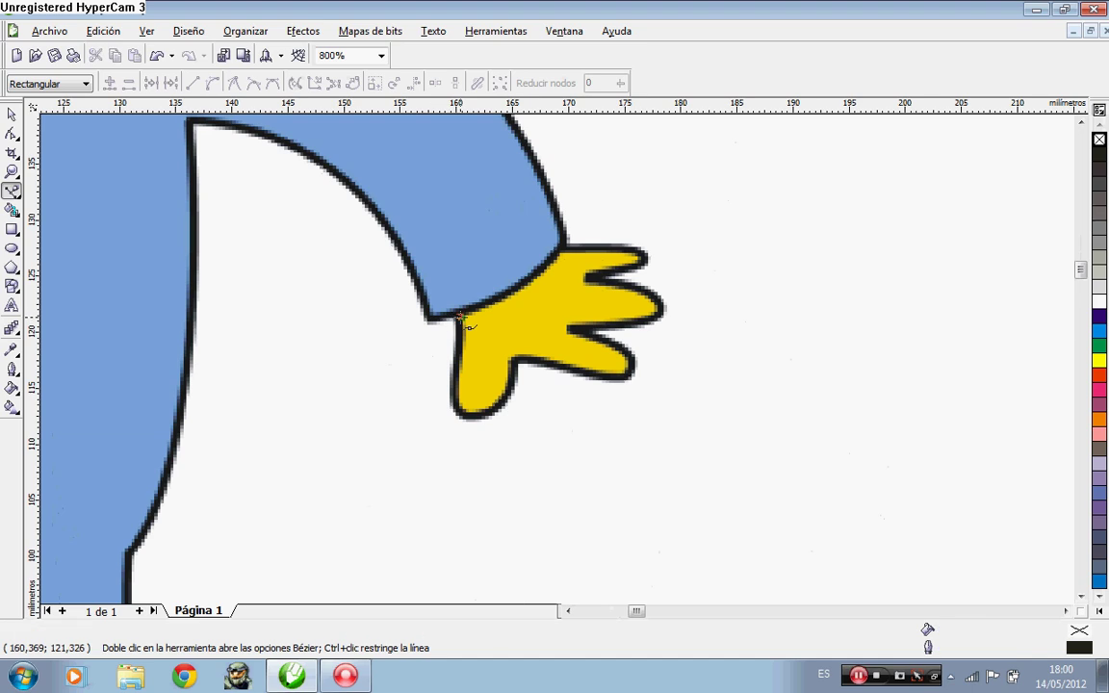
click(562, 247)
click(647, 255)
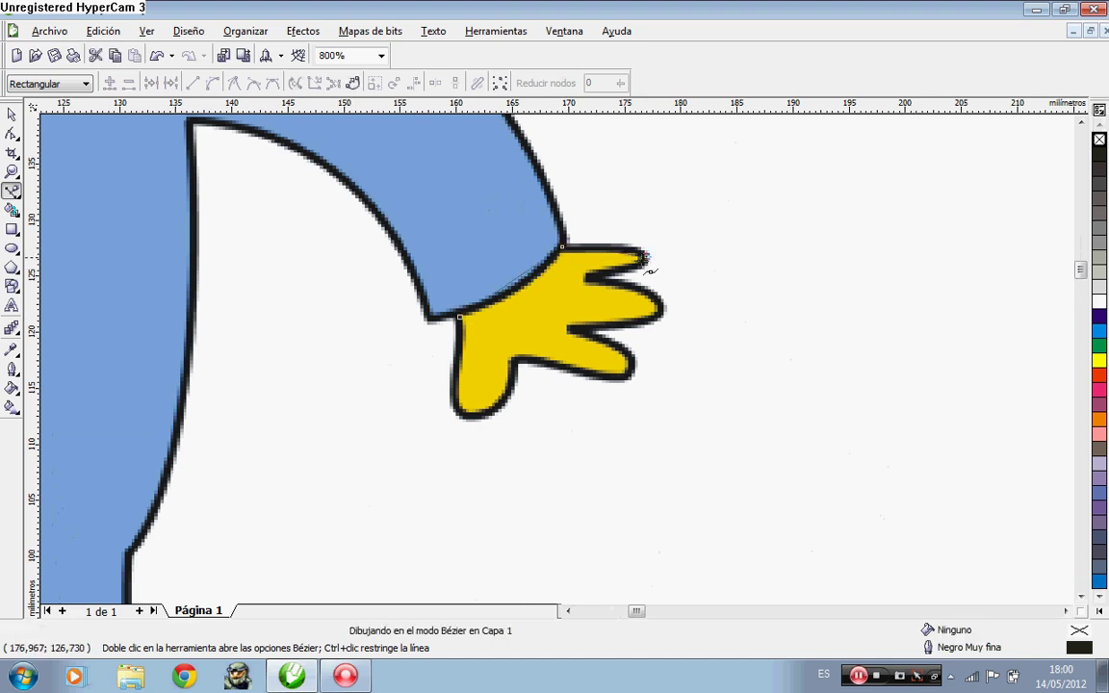
click(590, 278)
click(662, 314)
click(570, 331)
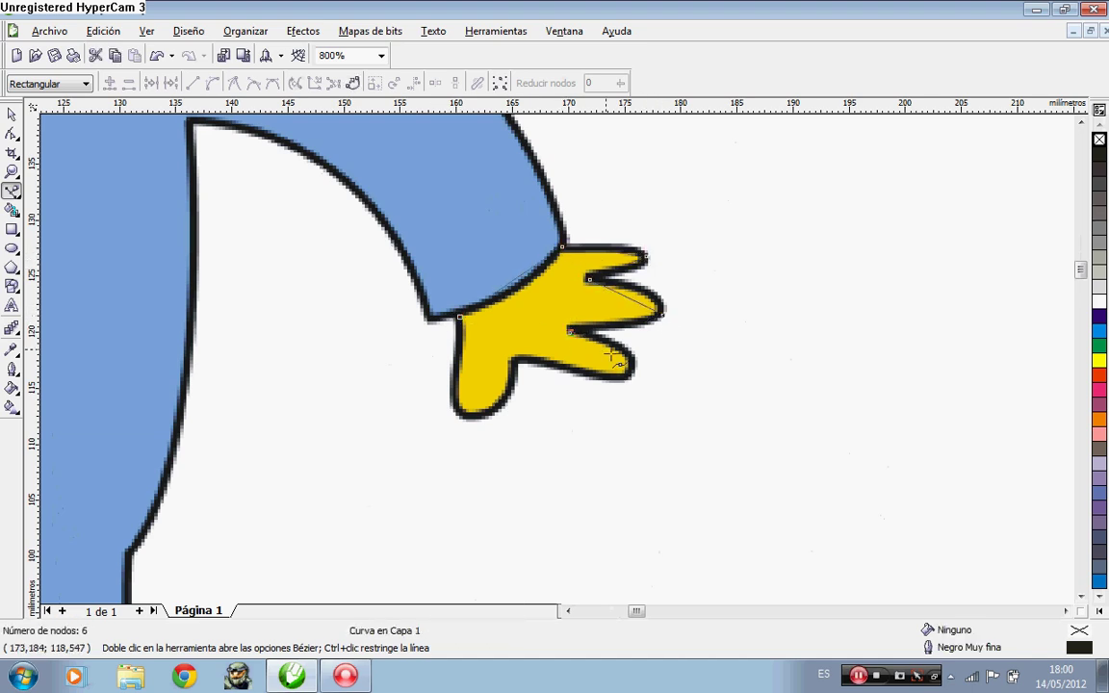
click(633, 377)
click(515, 359)
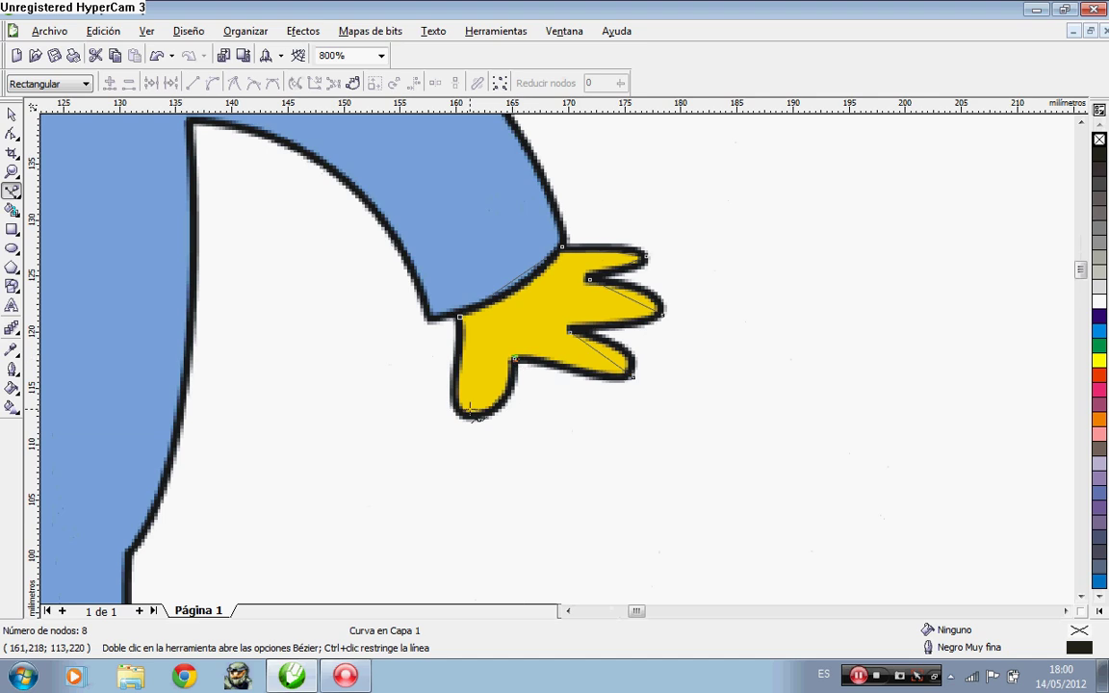
click(461, 417)
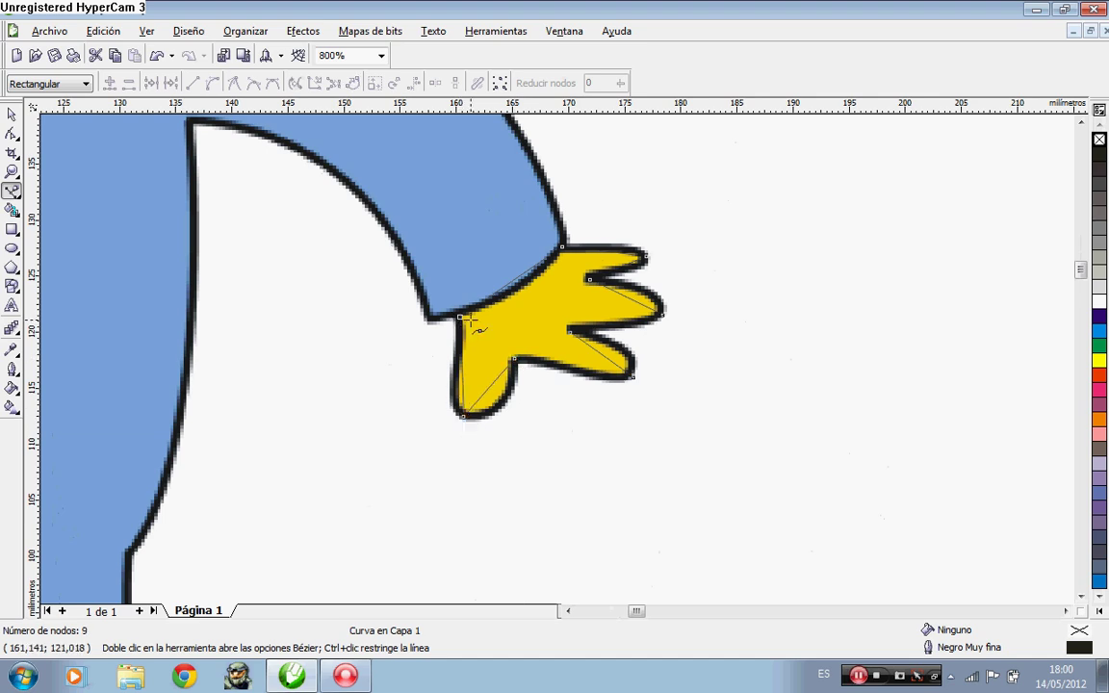
Convert the hand outline's wrist segment to a curve and bend it along the sleeve edge
click(11, 114)
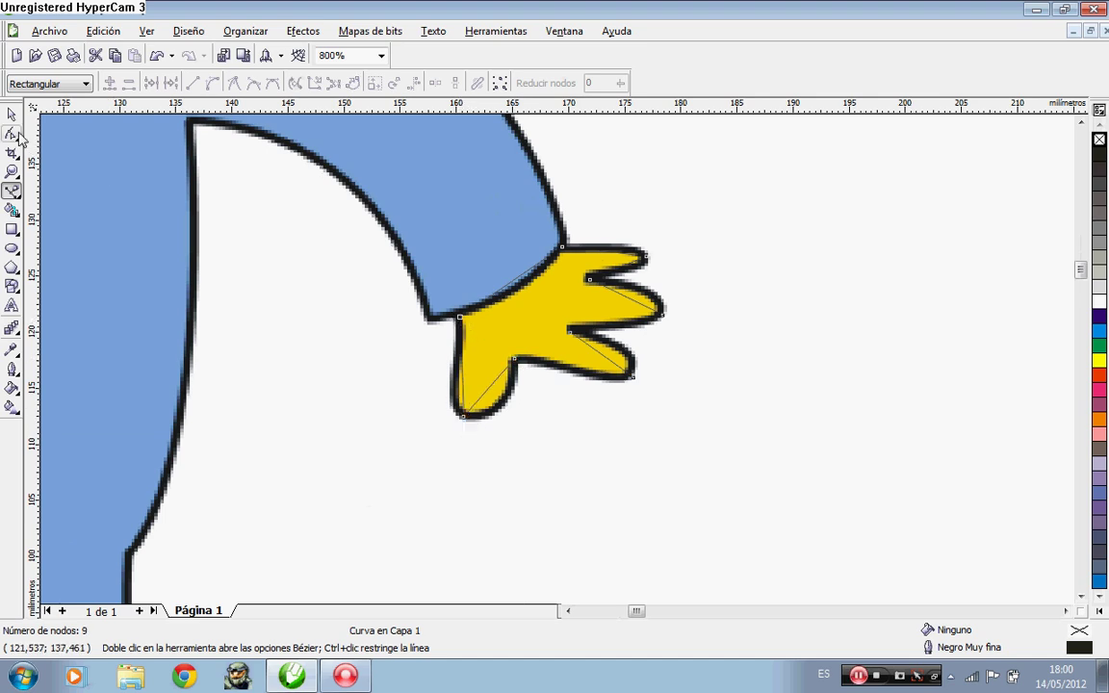
right_click(517, 289)
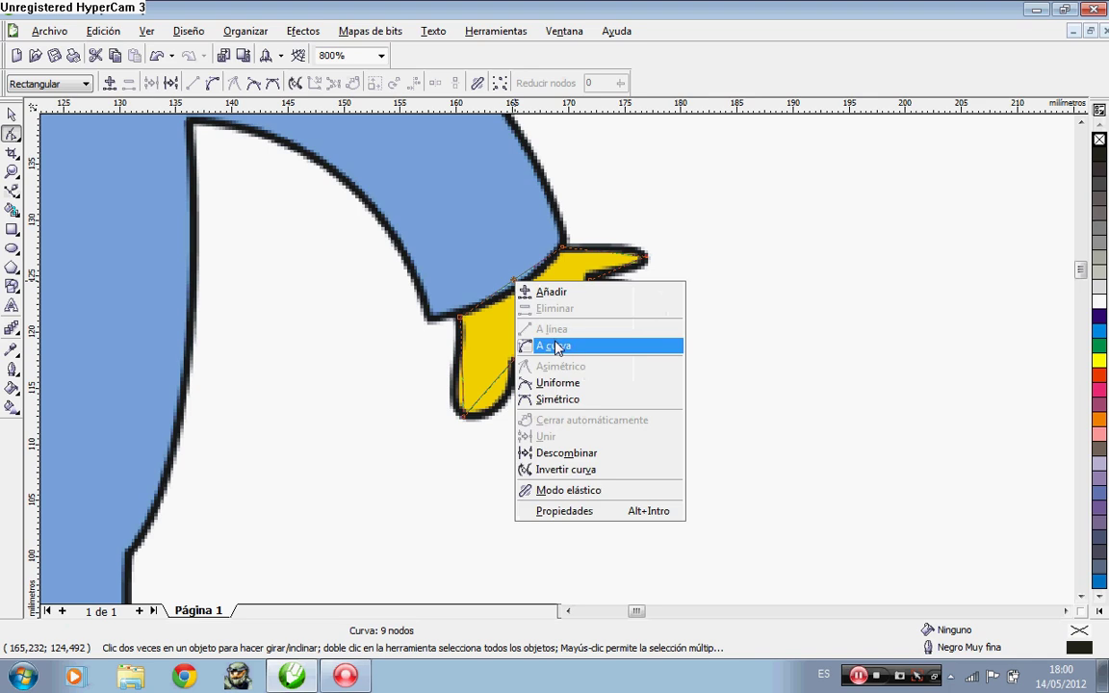
click(547, 345)
scroll(499, 316, up, 2)
drag(529, 307, 549, 341)
Convert both segments of the top finger to curves and bend them along the finger's upper and lower edges
right_click(879, 202)
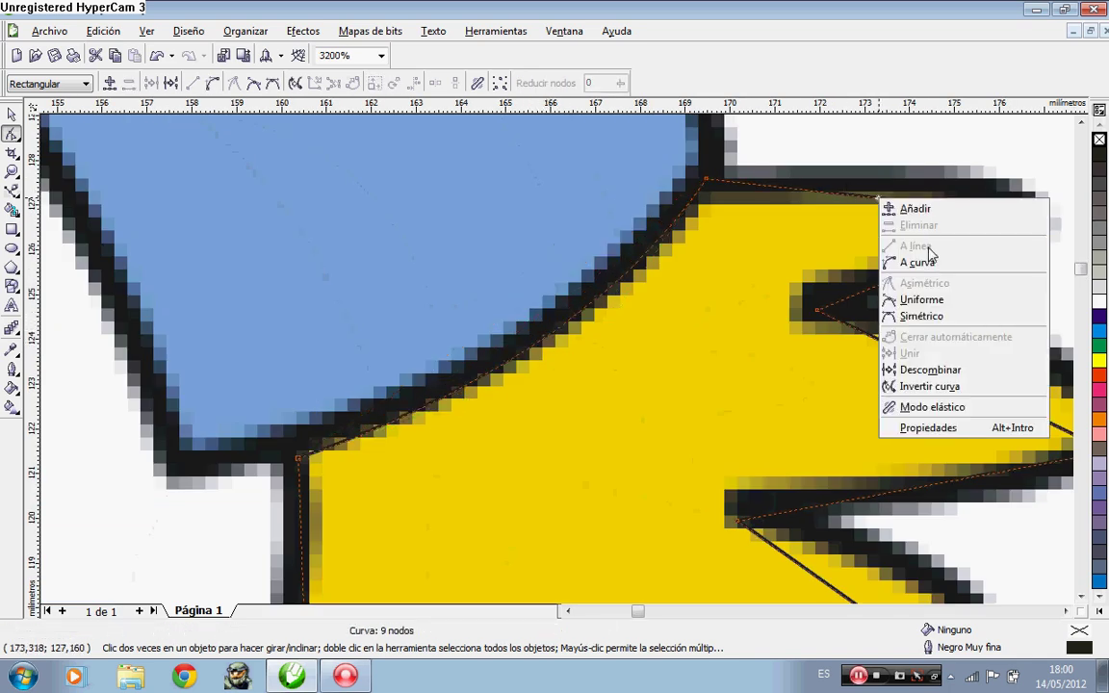
click(901, 257)
drag(905, 209, 909, 179)
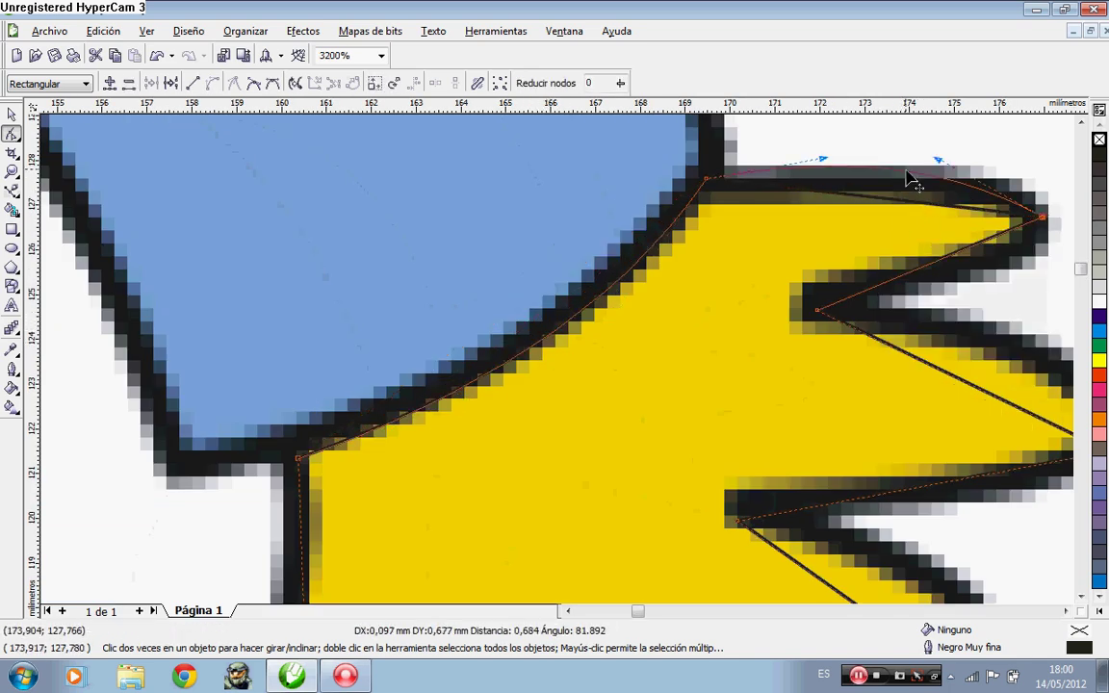
right_click(955, 255)
click(818, 316)
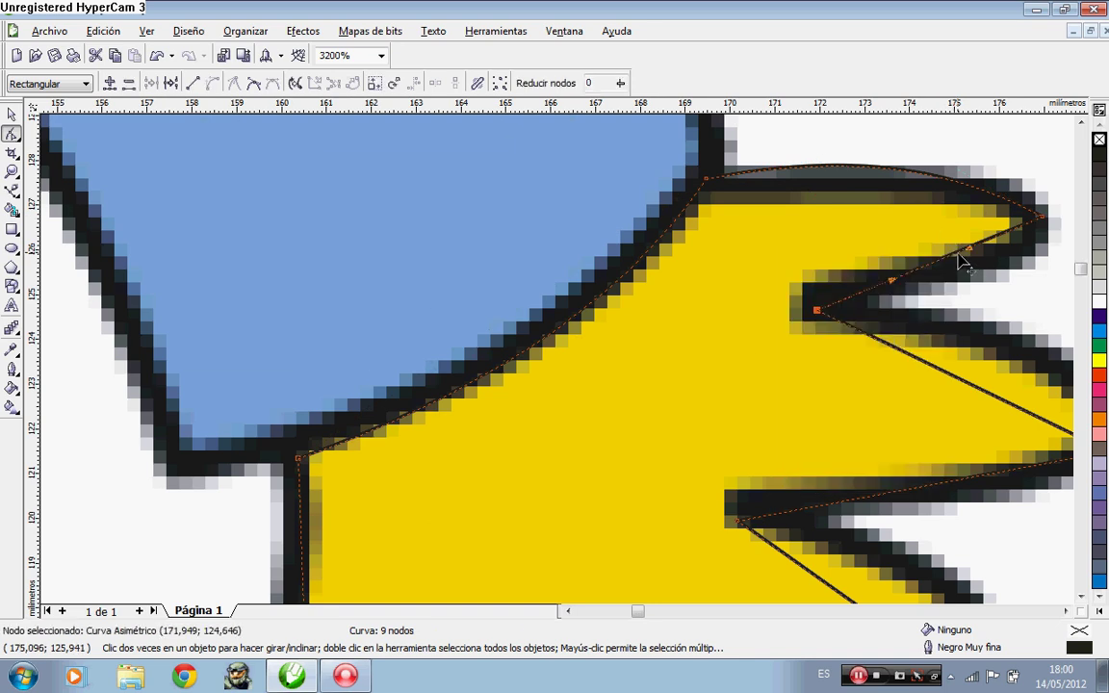
drag(958, 253, 1008, 263)
Convert both segments of the middle finger to curves and bend them around the fingertip and along its underside
scroll(1009, 263, down, 1)
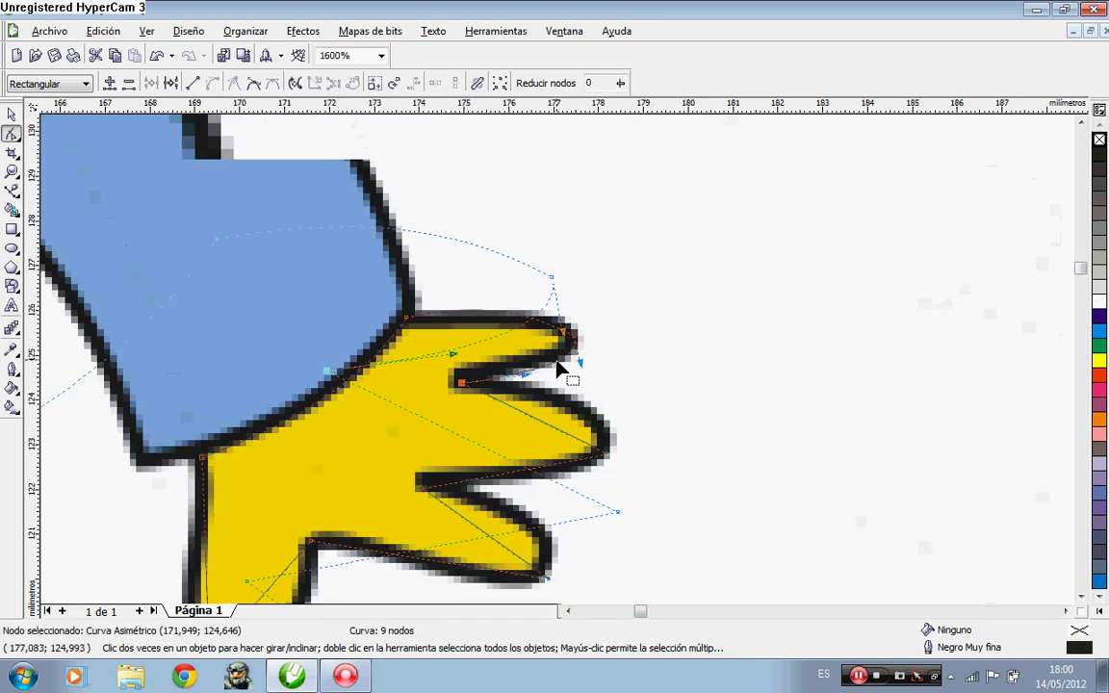
scroll(563, 371, up, 1)
right_click(498, 450)
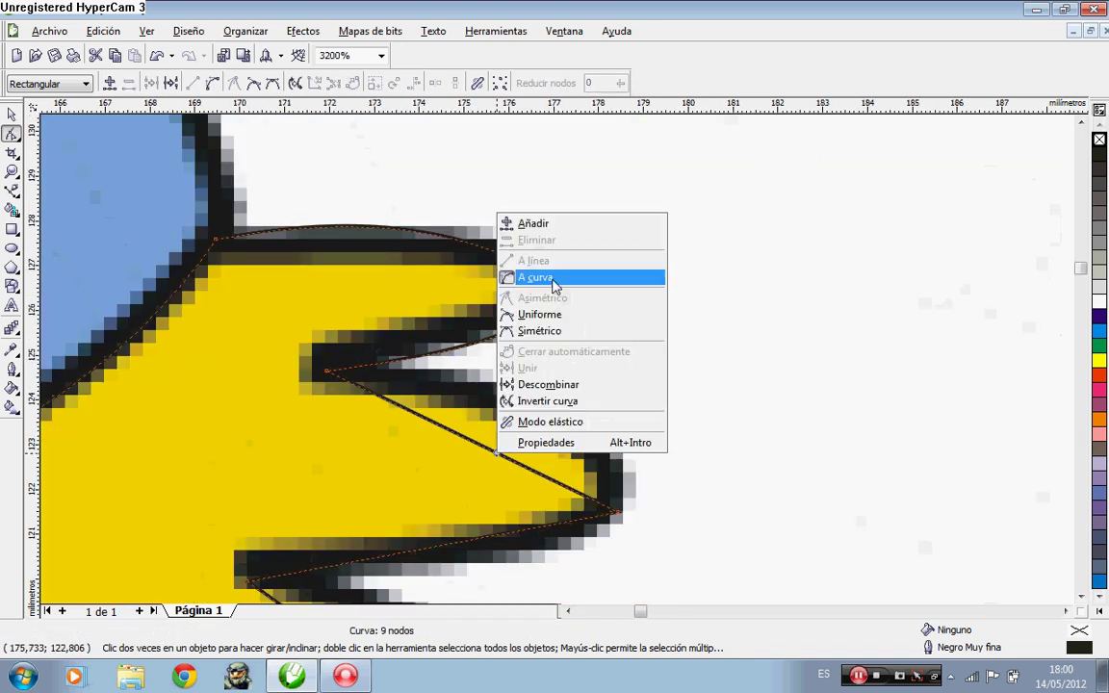
click(535, 277)
drag(496, 429, 548, 396)
scroll(545, 396, down, 1)
scroll(564, 364, up, 1)
right_click(561, 349)
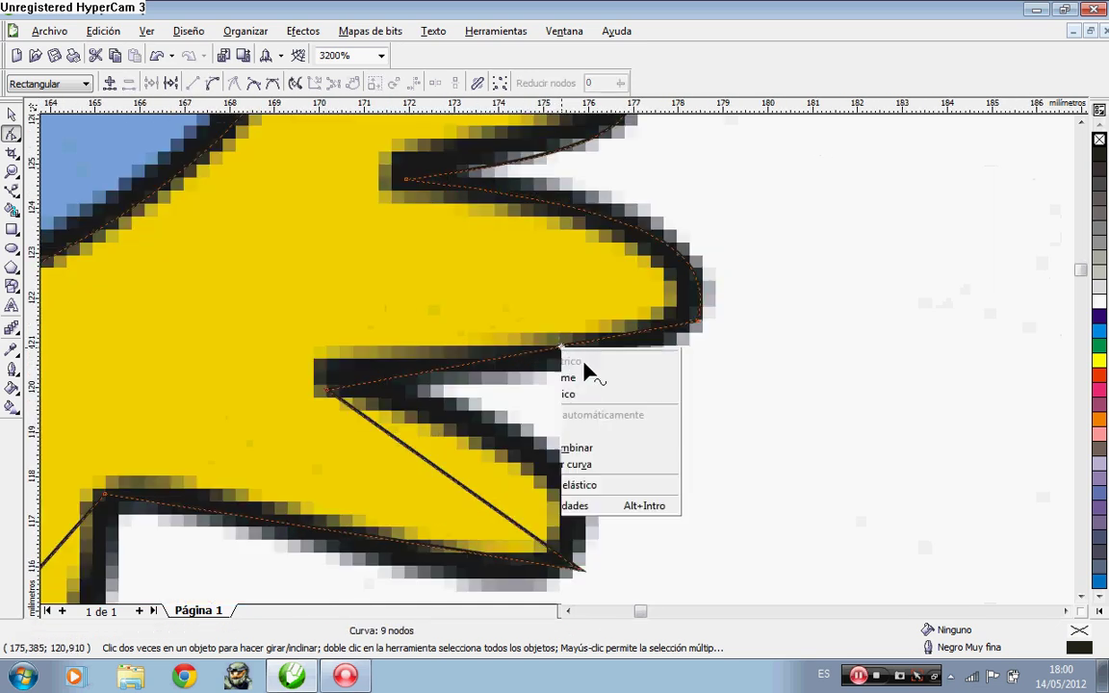
click(589, 413)
mouse_move(595, 352)
mouse_down()
mouse_move(602, 369)
mouse_move(643, 374)
mouse_move(636, 366)
mouse_up()
Convert the lowest finger's upper segment to a curve and bend it around the rounded fingertip
scroll(494, 376, down, 1)
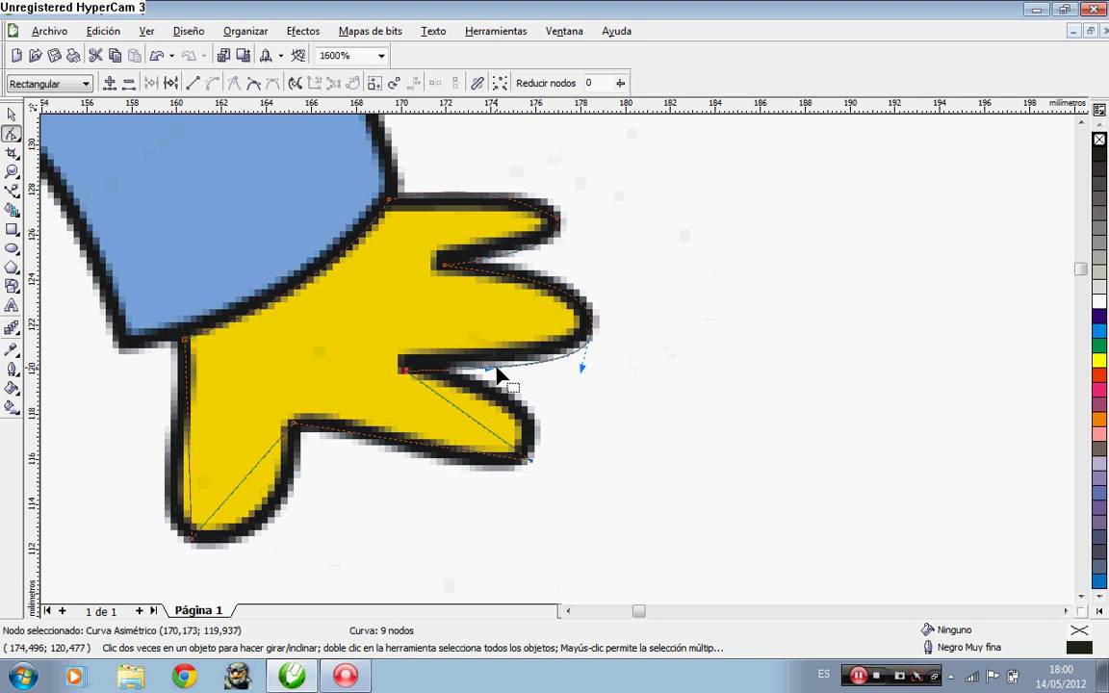
right_click(465, 417)
click(505, 476)
drag(499, 438, 544, 382)
drag(446, 401, 471, 391)
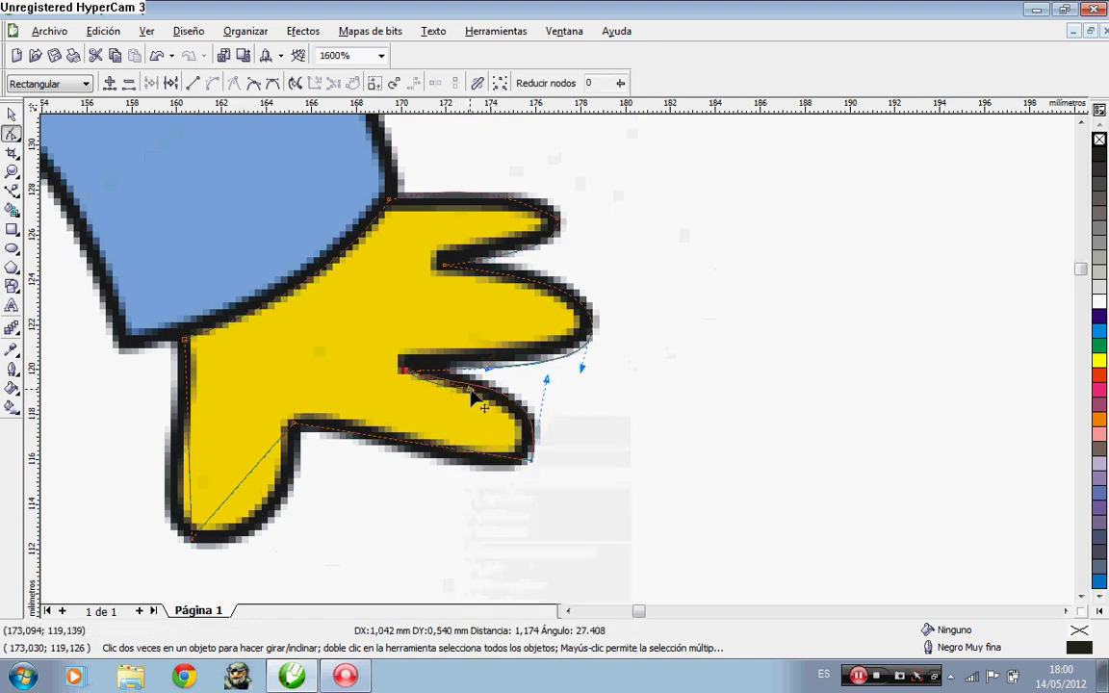
Convert the lowest finger's underside and the thumb's inner segment to curves and fit them to the black line
right_click(442, 447)
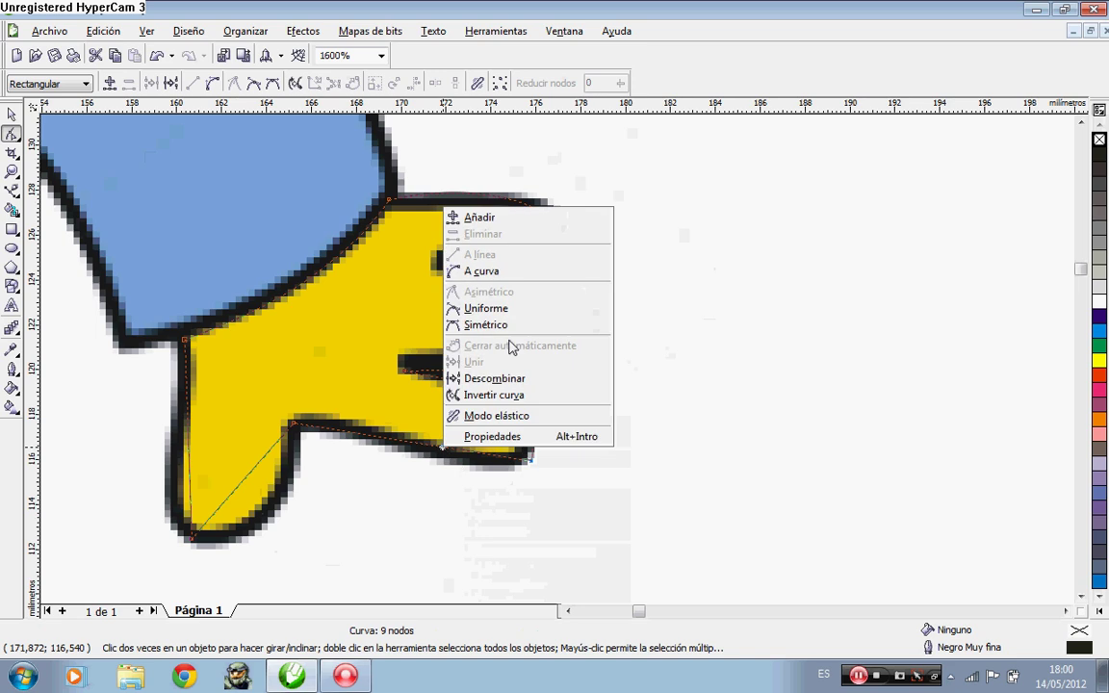
click(481, 270)
drag(446, 458, 274, 525)
right_click(258, 465)
click(308, 288)
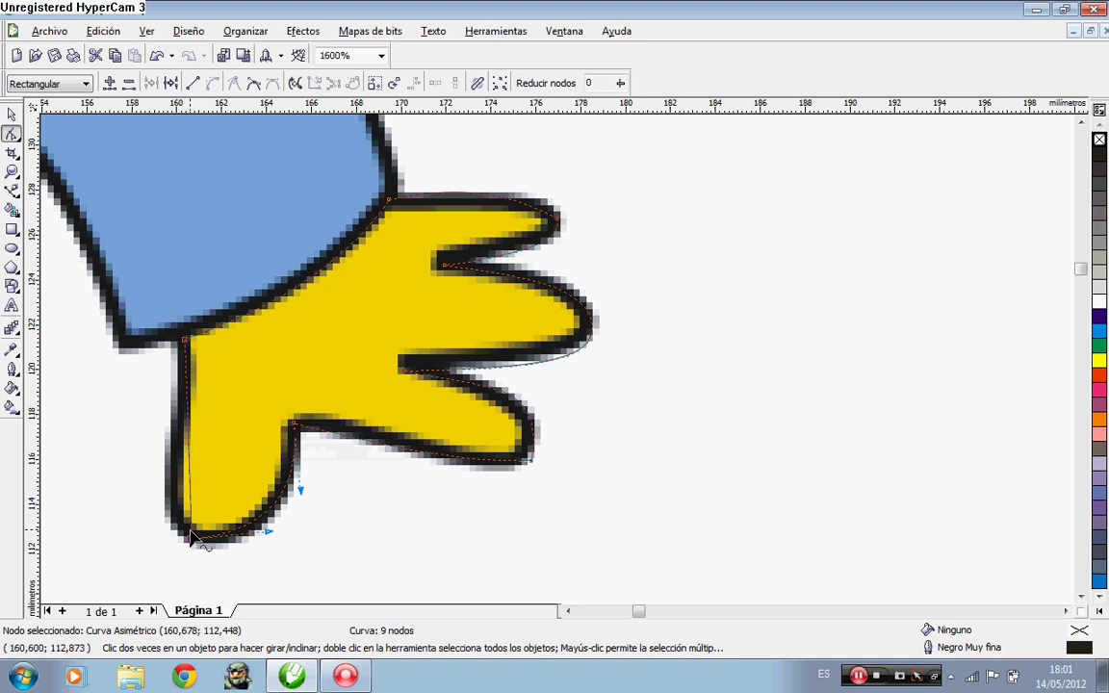
Move the thumb's lower node onto the black line, convert the thumb's outer segment to a curve and bend it along that line
drag(192, 539, 185, 533)
click(182, 476)
right_click(183, 470)
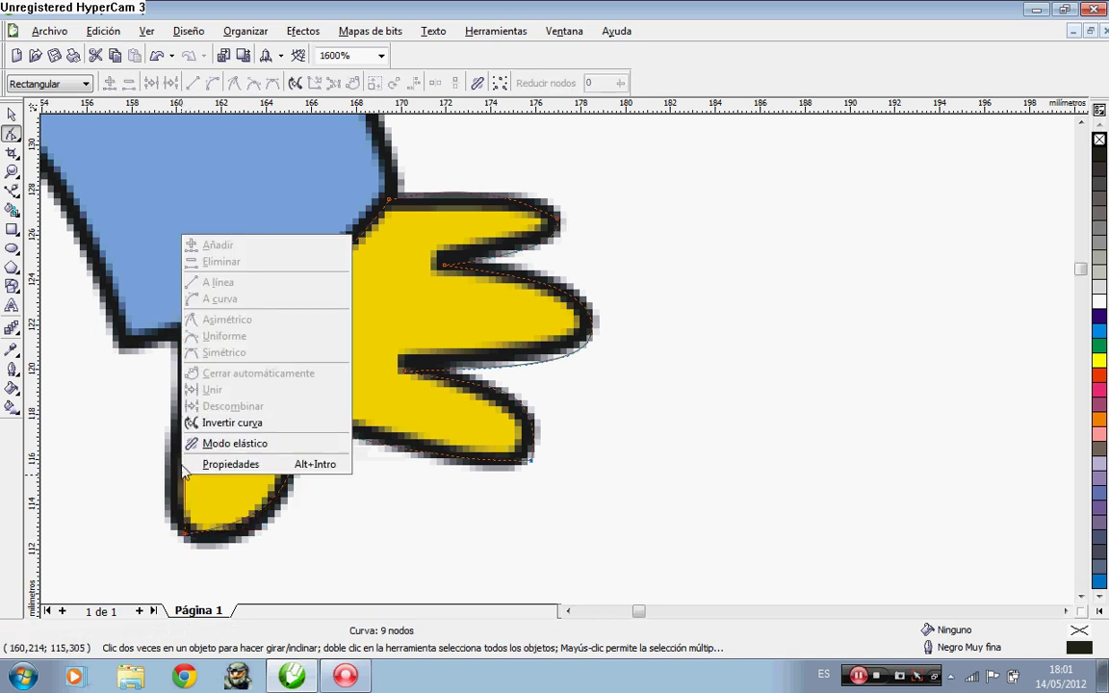
click(185, 486)
right_click(185, 477)
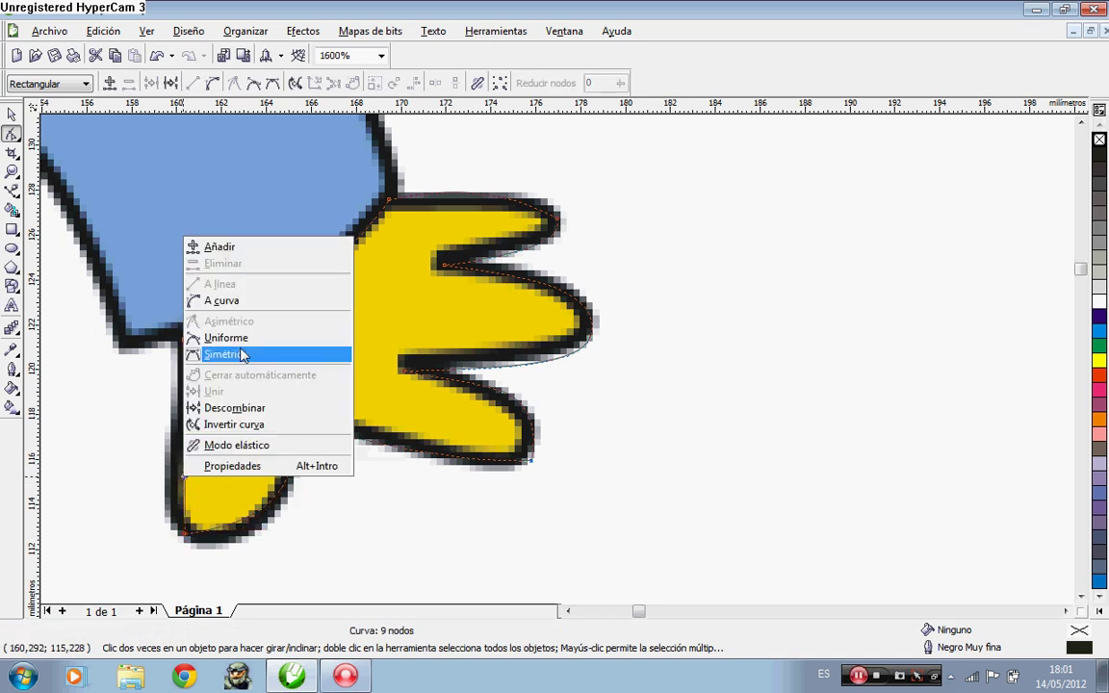
click(239, 304)
drag(186, 447, 174, 446)
Pull the finished hand outline off the bitmap to view it on its own, and undo the move
click(11, 113)
scroll(648, 385, down, 2)
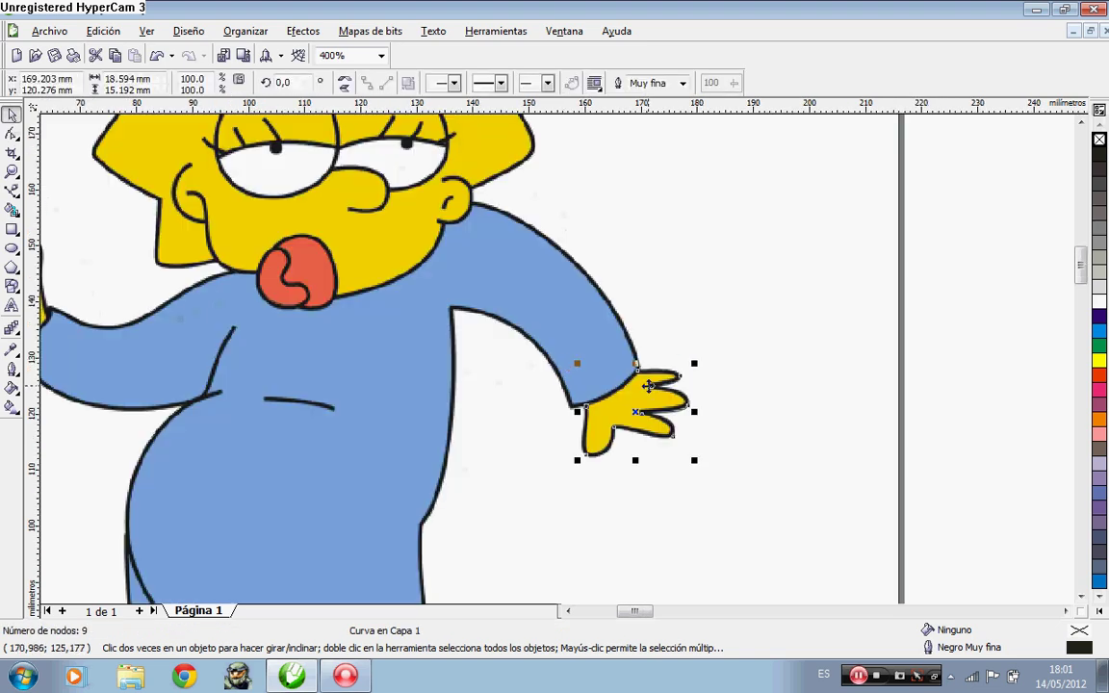
drag(497, 320, 825, 536)
mouse_move(638, 411)
mouse_down()
mouse_move(722, 339)
mouse_move(714, 313)
mouse_up()
click(811, 424)
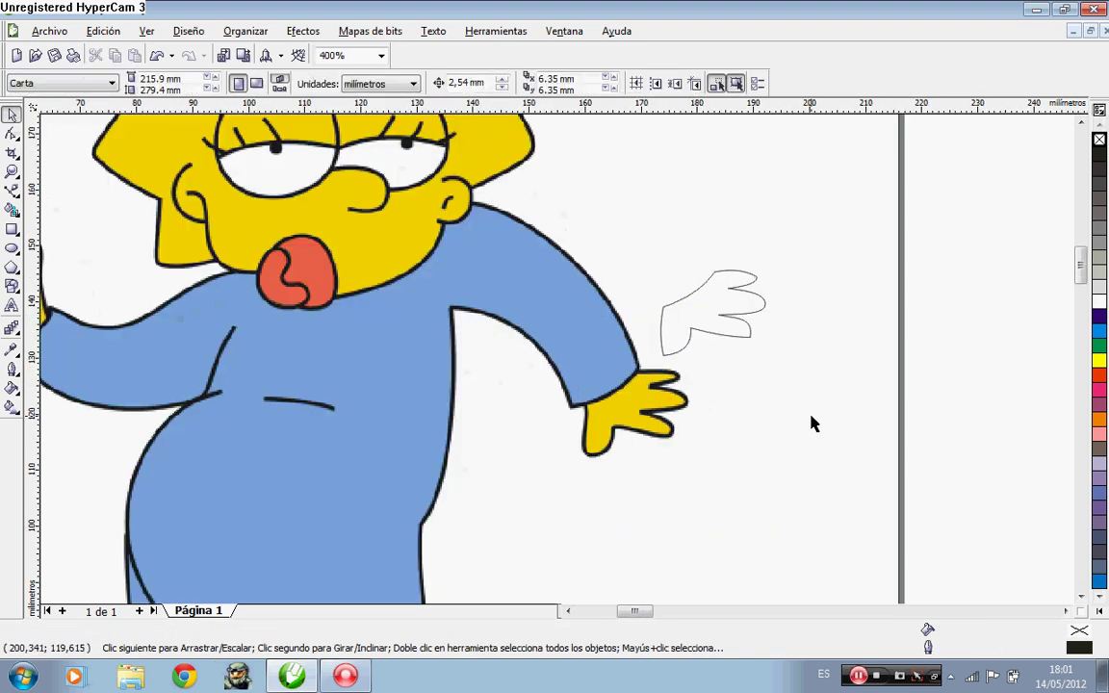
key(ctrl+z)
scroll(494, 374, down, 2)
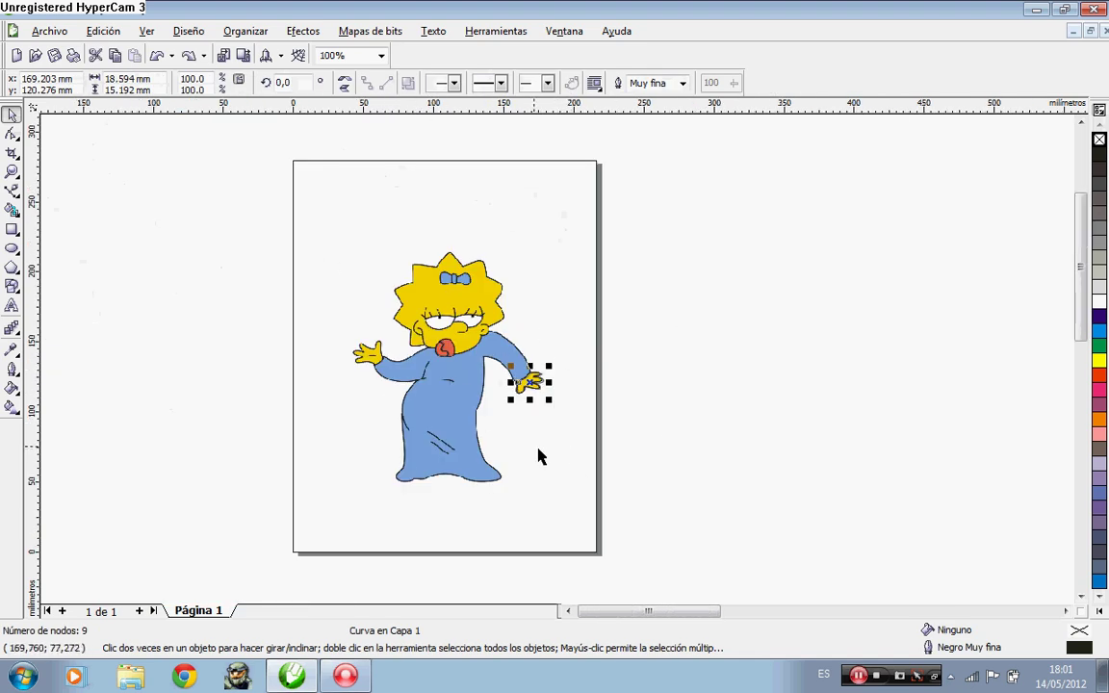
Ungroup the complete set of traced outlines lying over the cartoon character
scroll(470, 404, up, 1)
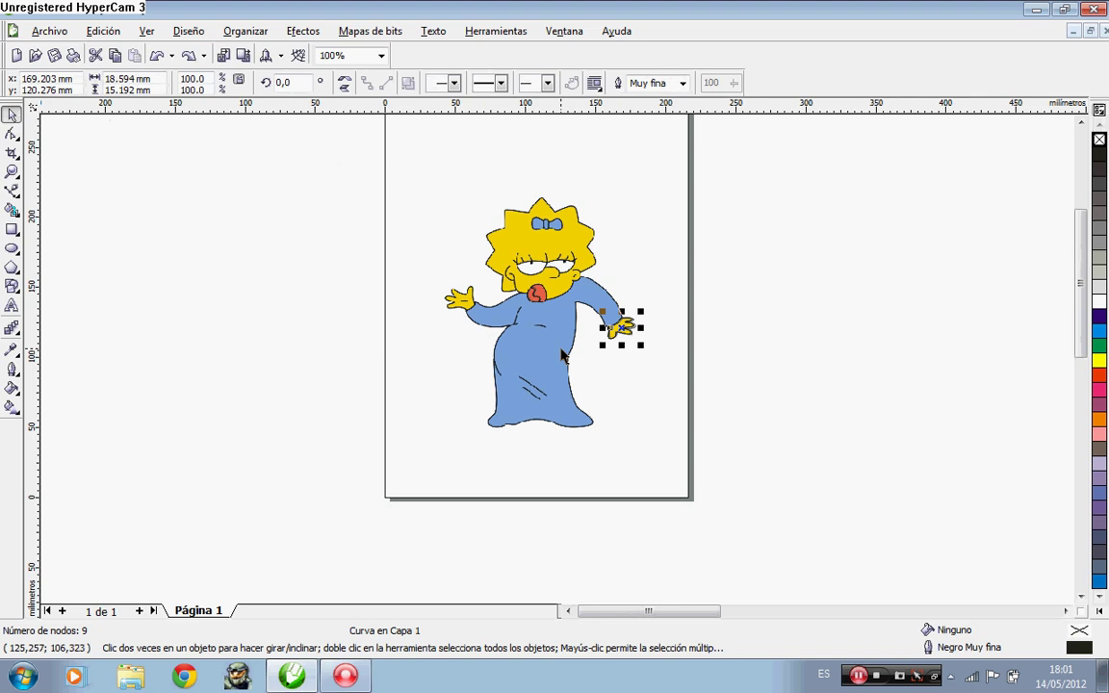
click(563, 356)
scroll(620, 324, up, 1)
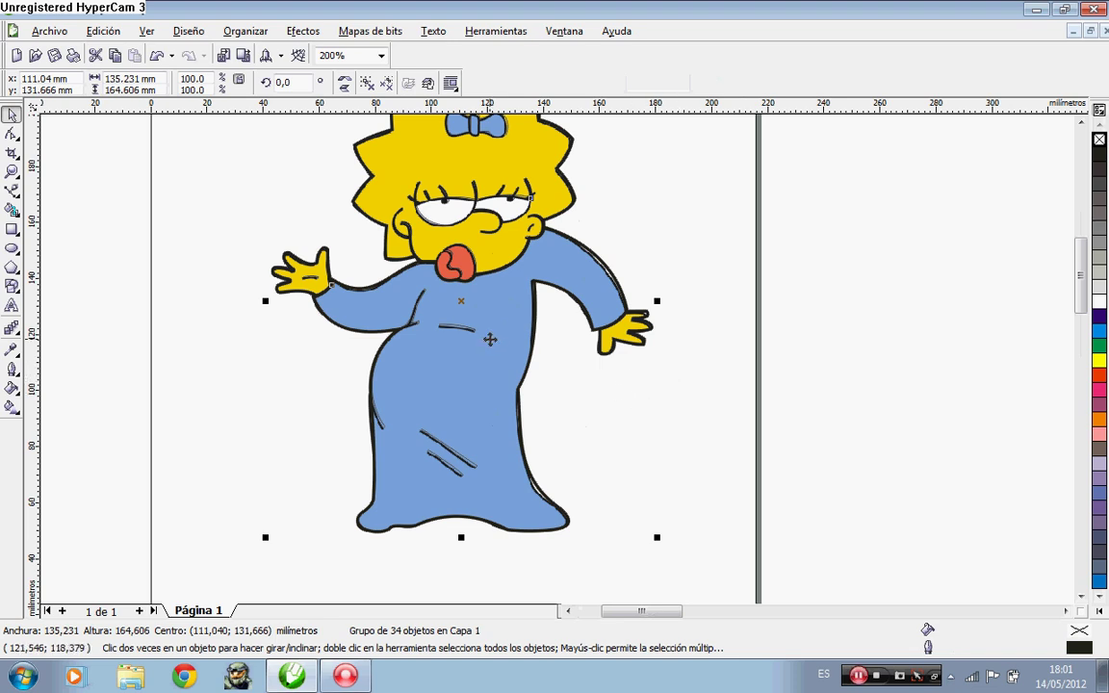
key(ctrl+u)
click(753, 387)
scroll(582, 336, down, 1)
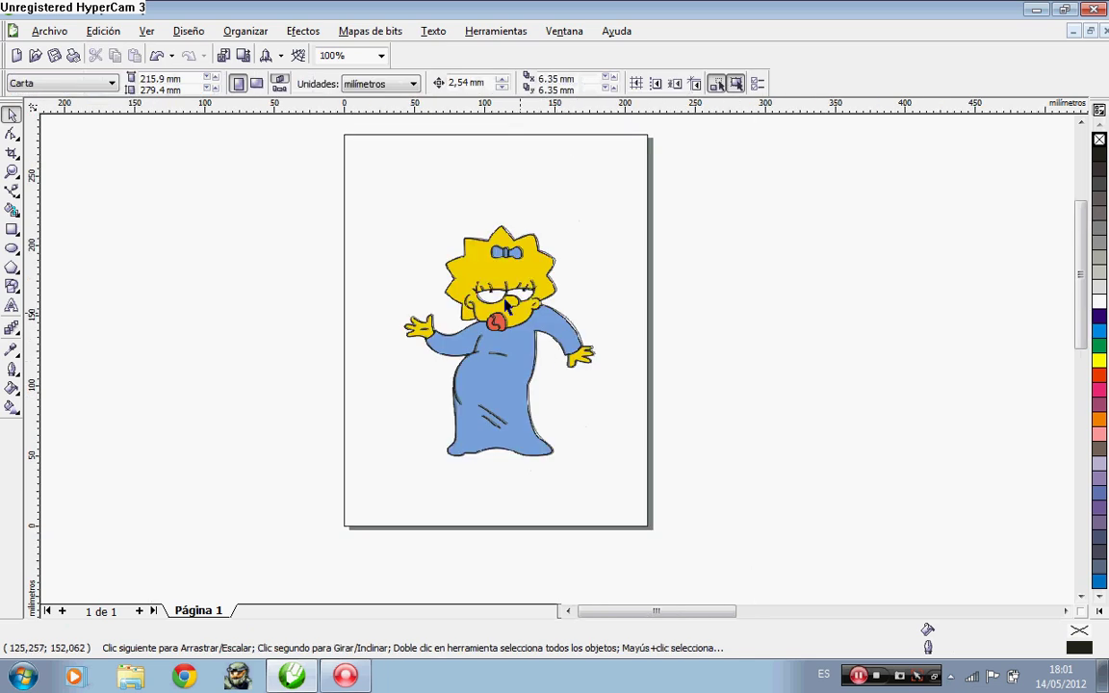
Move all traced outlines off the bitmap to the empty area beside the page and group them
mouse_move(358, 187)
mouse_down()
mouse_move(419, 285)
mouse_move(650, 521)
mouse_up()
drag(498, 341, 797, 328)
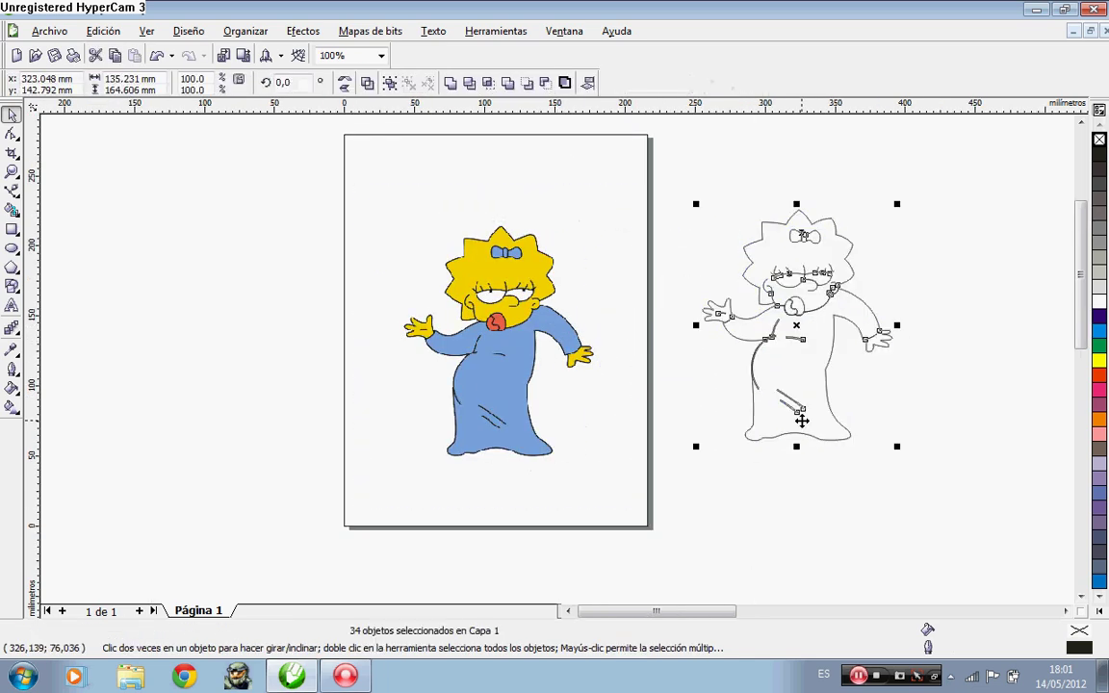
key(ctrl+g)
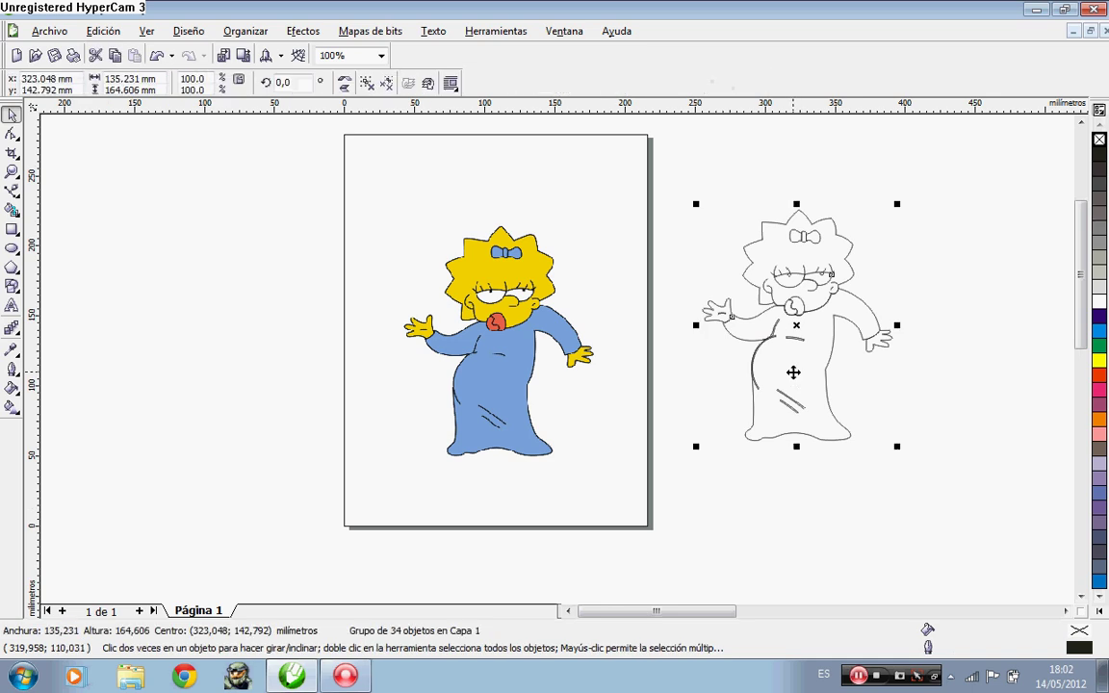
mouse_move(792, 322)
mouse_down()
mouse_move(753, 315)
mouse_move(706, 347)
mouse_move(758, 336)
mouse_up()
click(864, 407)
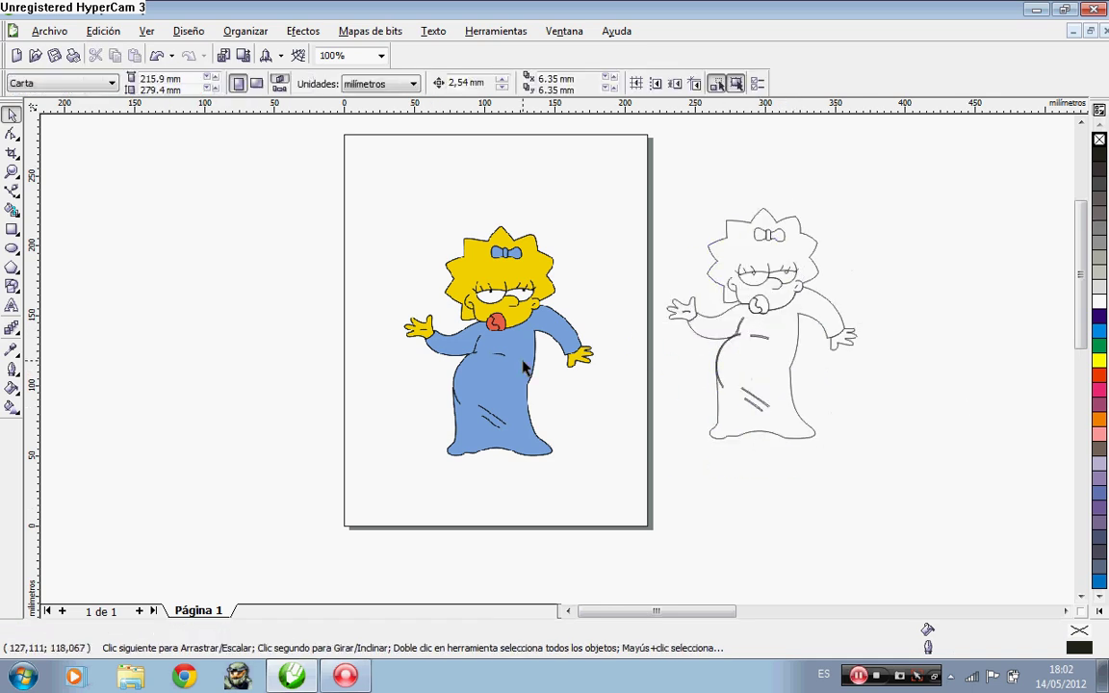
Sample the dress blue (R:132 G:173 B:231) from the bitmap and fill the traced dress with it
click(14, 353)
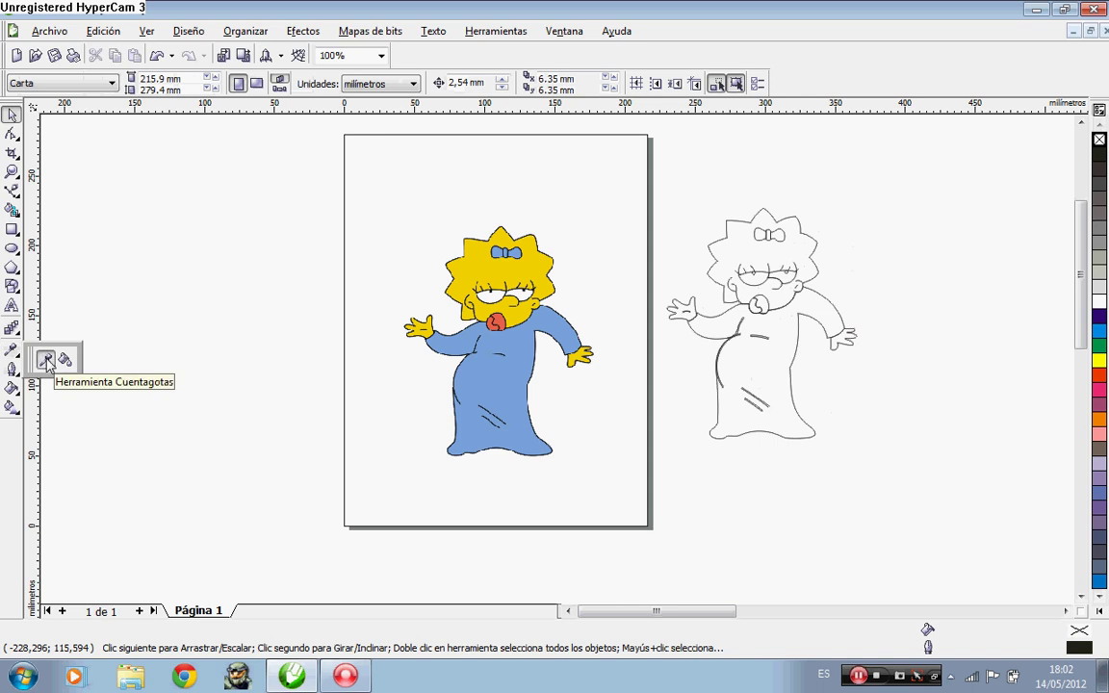
click(46, 361)
scroll(515, 334, up, 3)
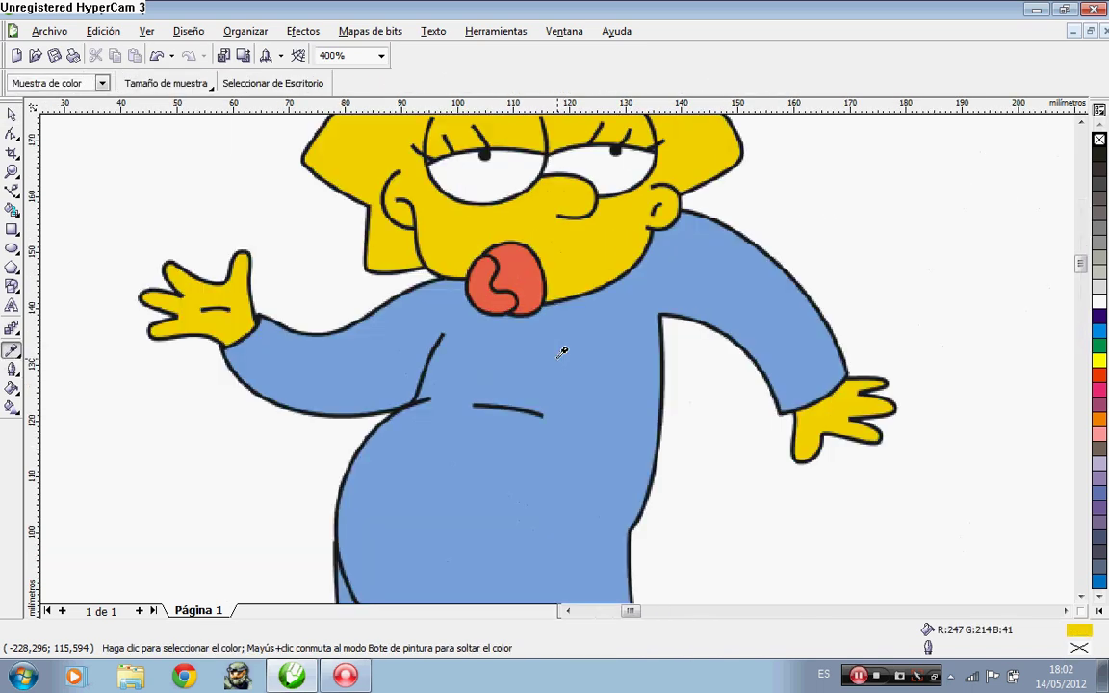
scroll(588, 345, down, 4)
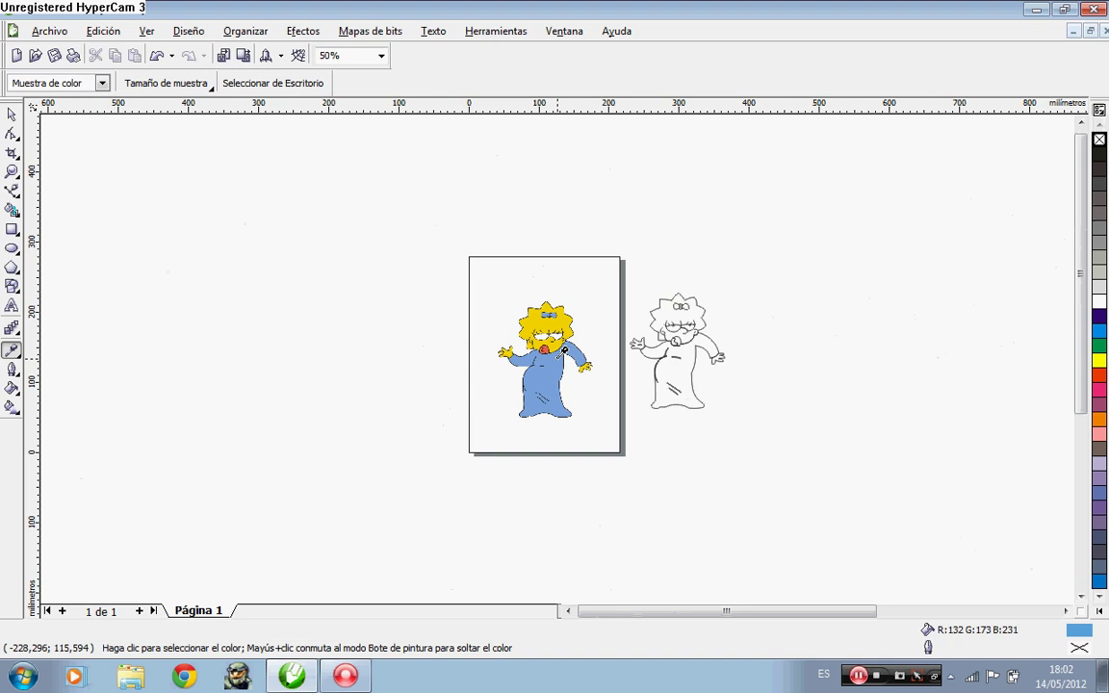
click(14, 353)
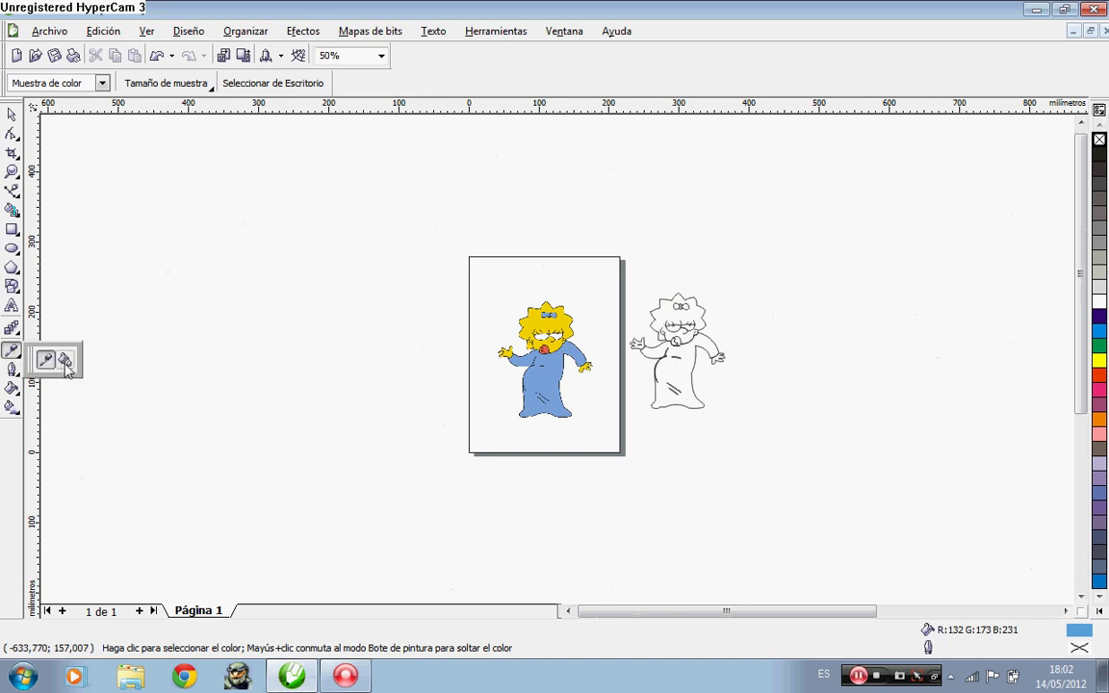
click(55, 360)
scroll(685, 458, up, 2)
scroll(558, 354, down, 2)
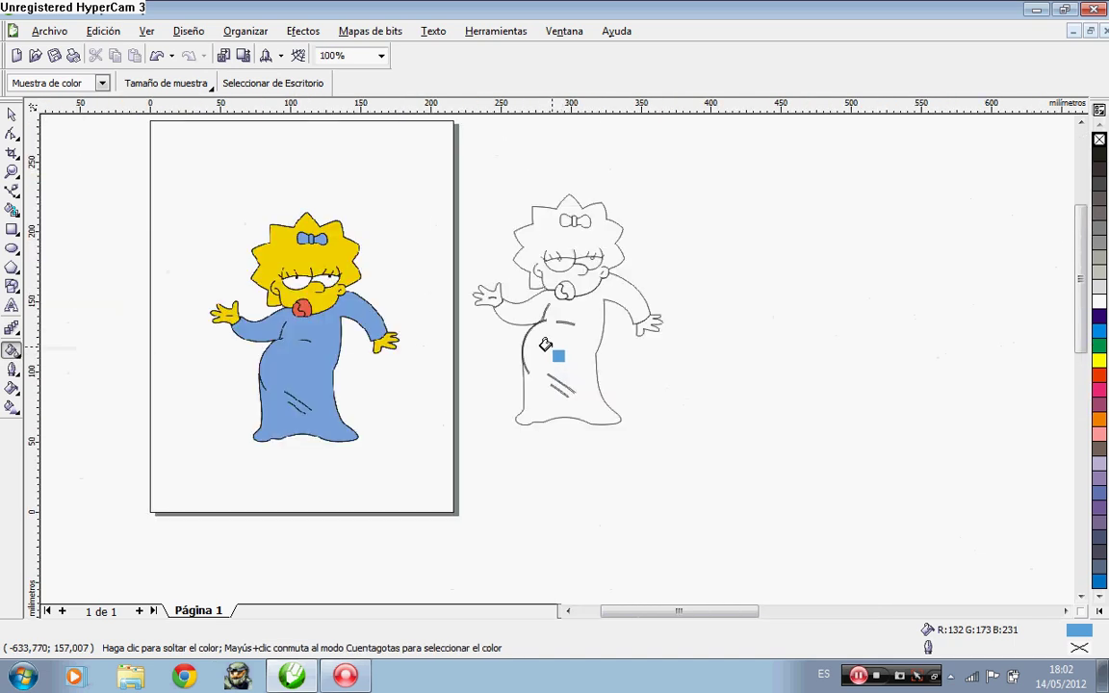
scroll(570, 351, up, 2)
click(573, 351)
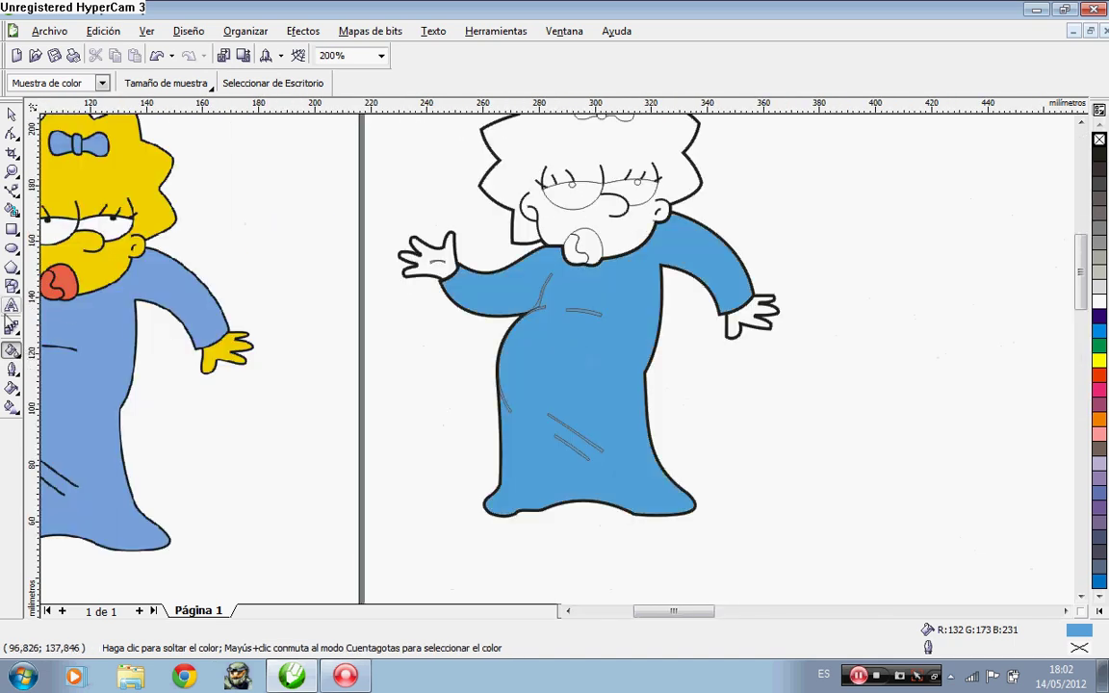
Sample the eye white (R:255 G:255 B:255) from the bitmap and fill the traced eyes with it
click(14, 353)
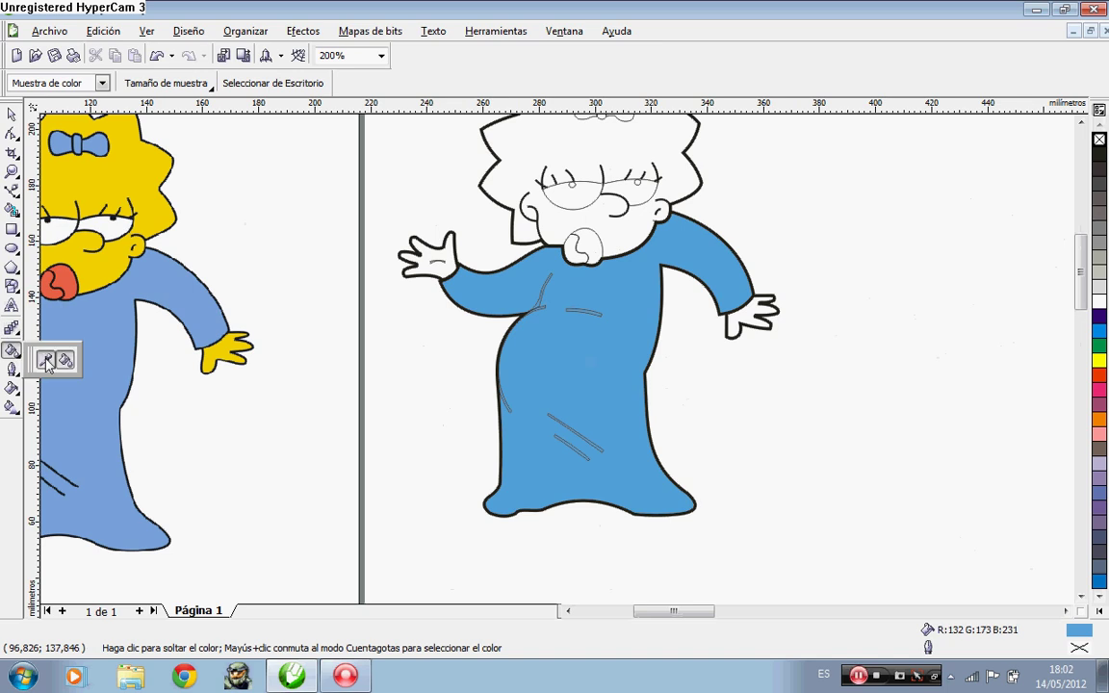
click(46, 360)
click(106, 224)
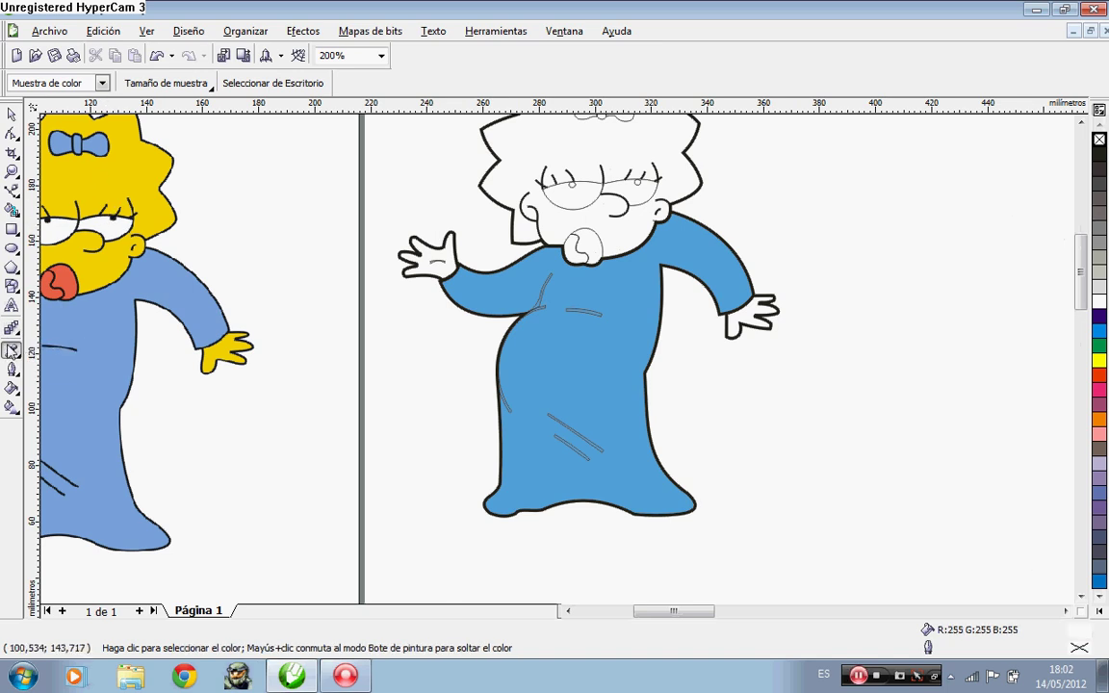
click(15, 355)
click(64, 361)
scroll(496, 197, up, 1)
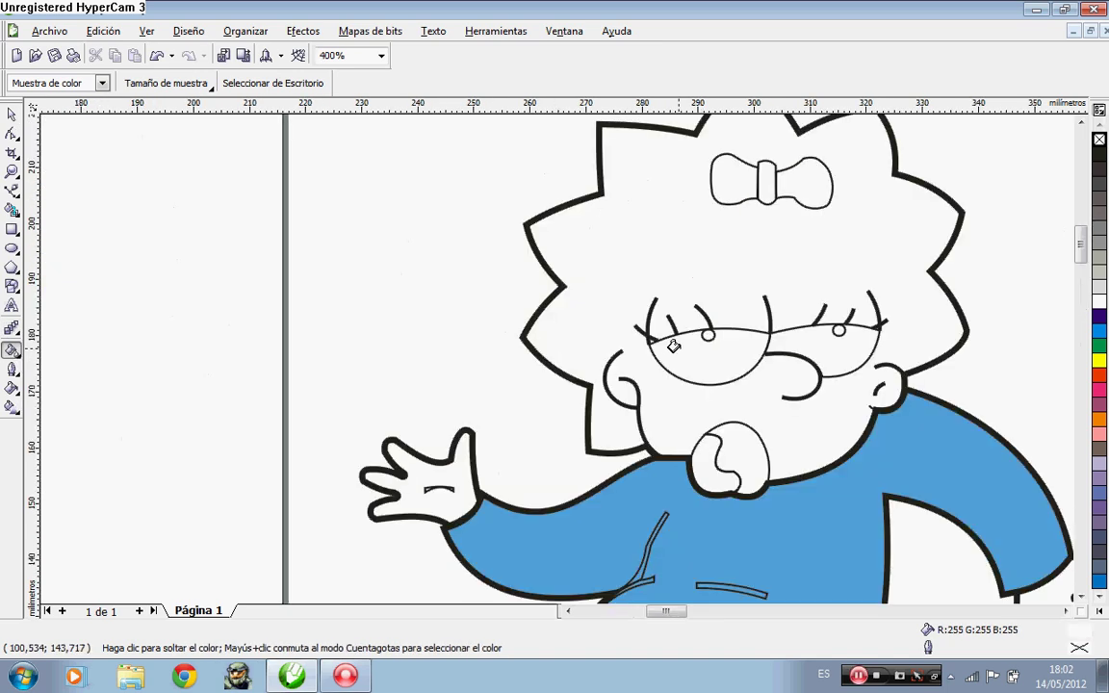
Sample the head's yellow (R:247 G:214 B:41) from the bitmap and fill the traced head with it
click(13, 350)
click(48, 356)
scroll(48, 355, down, 2)
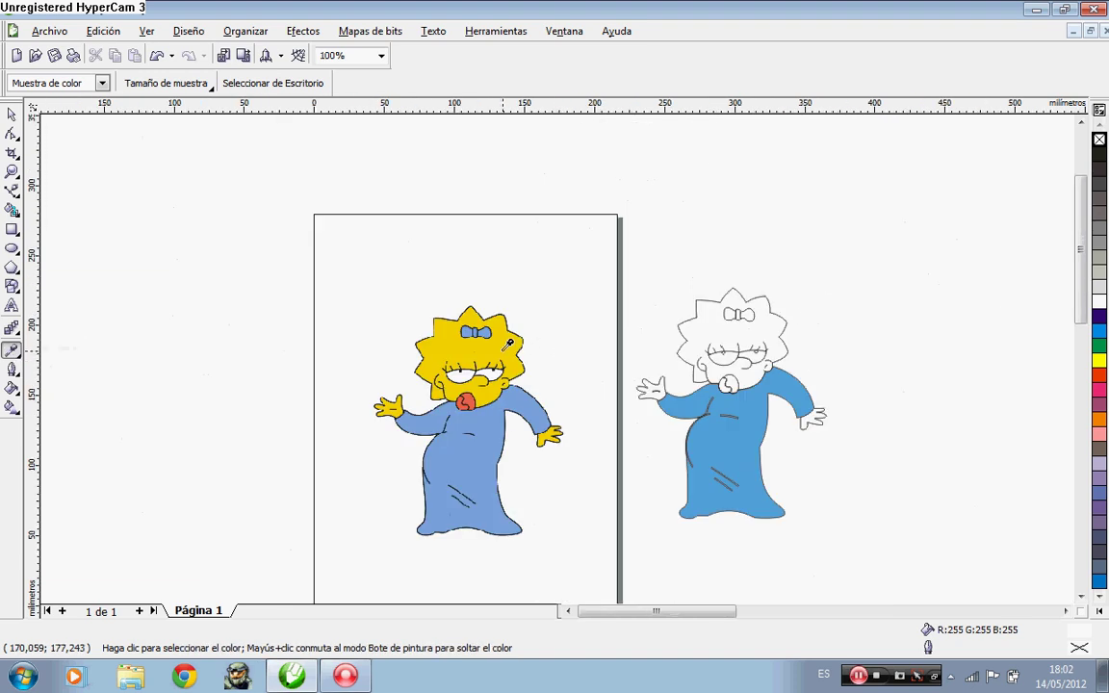
click(509, 344)
click(13, 349)
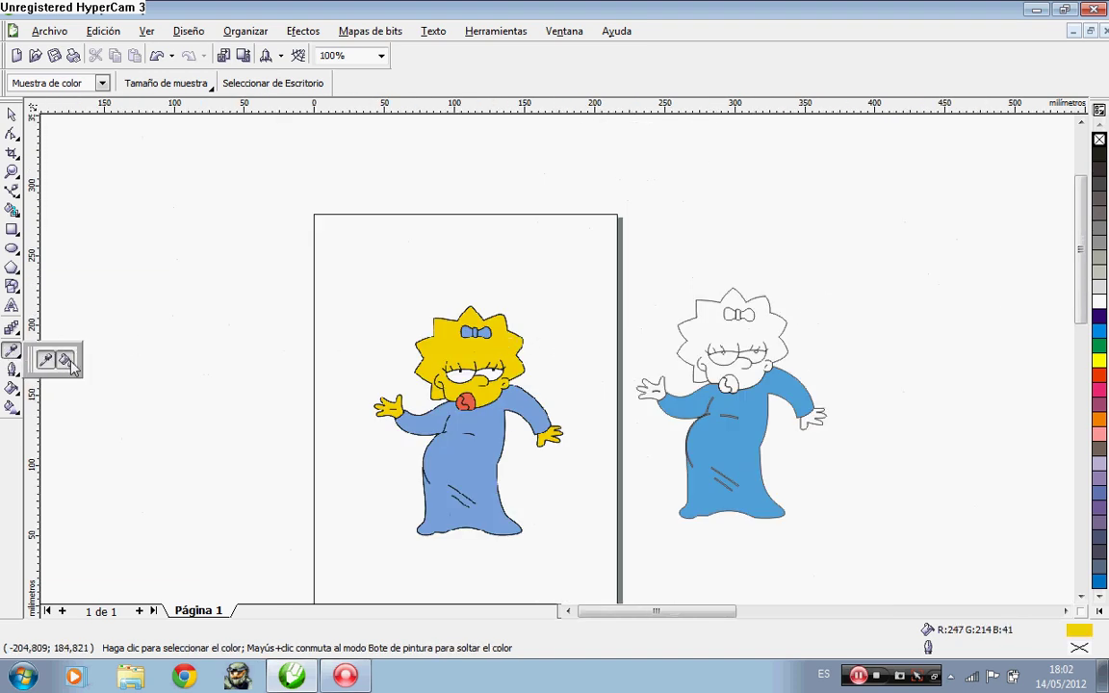
click(67, 360)
click(717, 318)
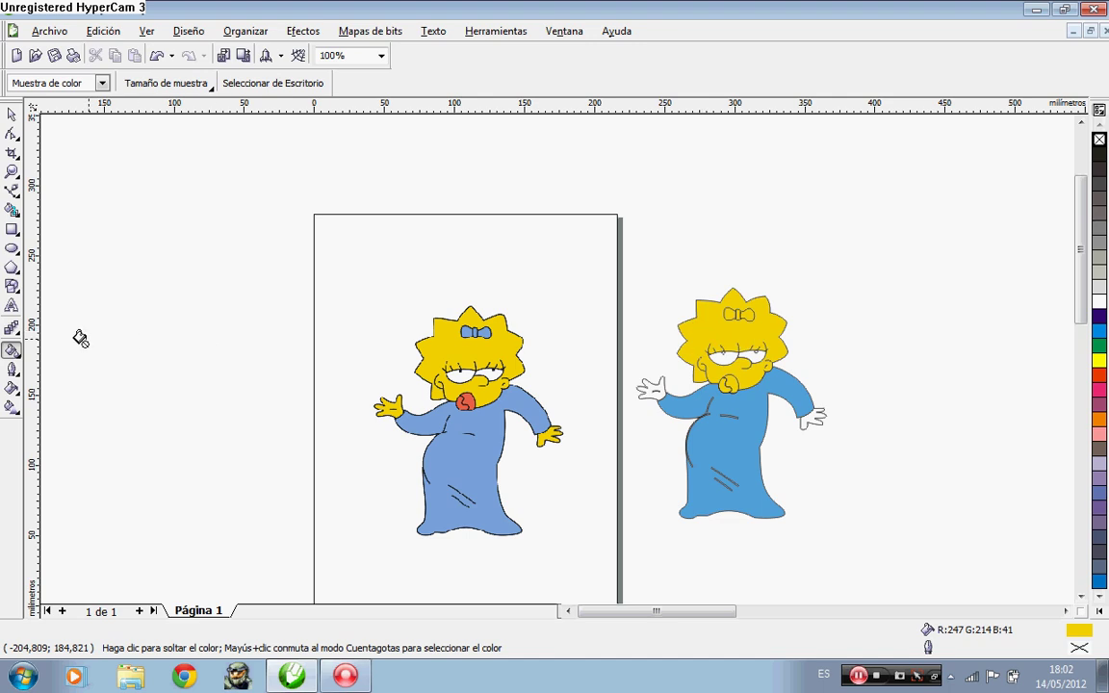
Sample the pacifier's red (R:230 G:86 B:78) from the bitmap and fill both parts of the traced pacifier with it
click(14, 349)
click(54, 361)
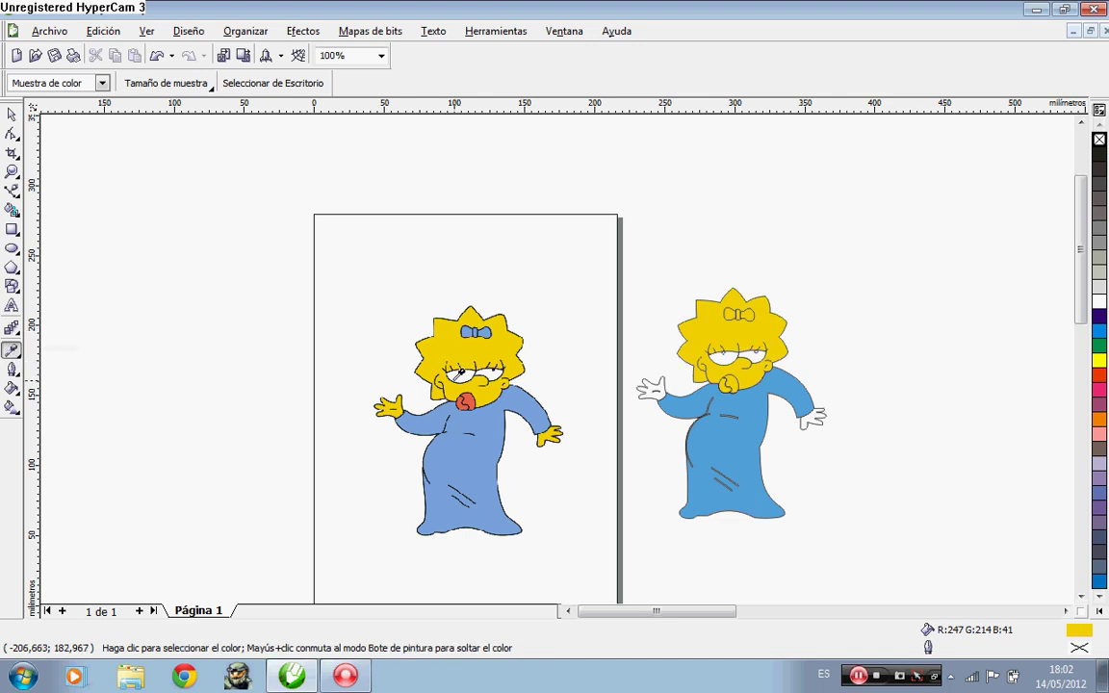
scroll(460, 369, up, 4)
click(592, 416)
click(13, 349)
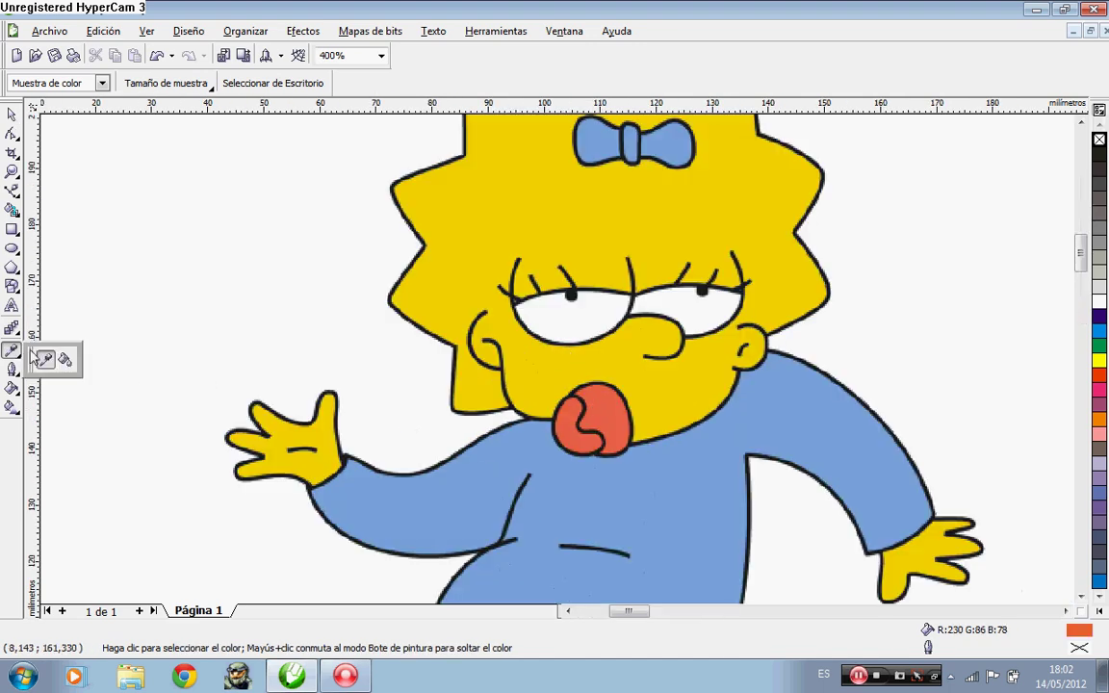
click(65, 359)
scroll(123, 321, down, 4)
scroll(556, 357, up, 4)
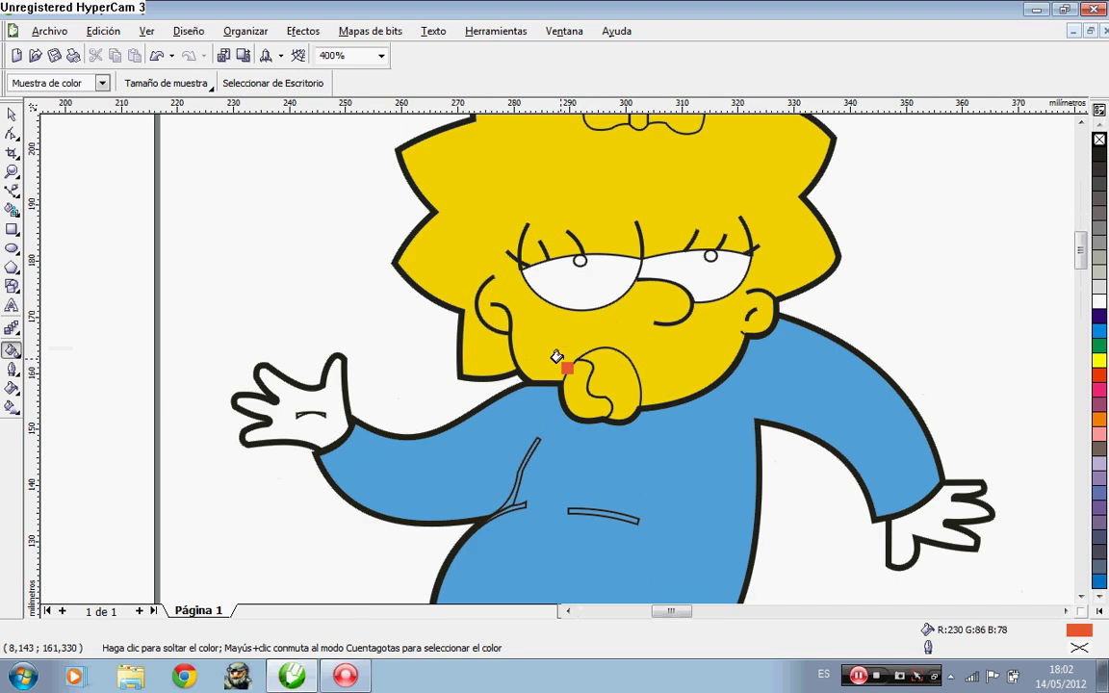
click(554, 358)
click(545, 362)
scroll(549, 356, down, 2)
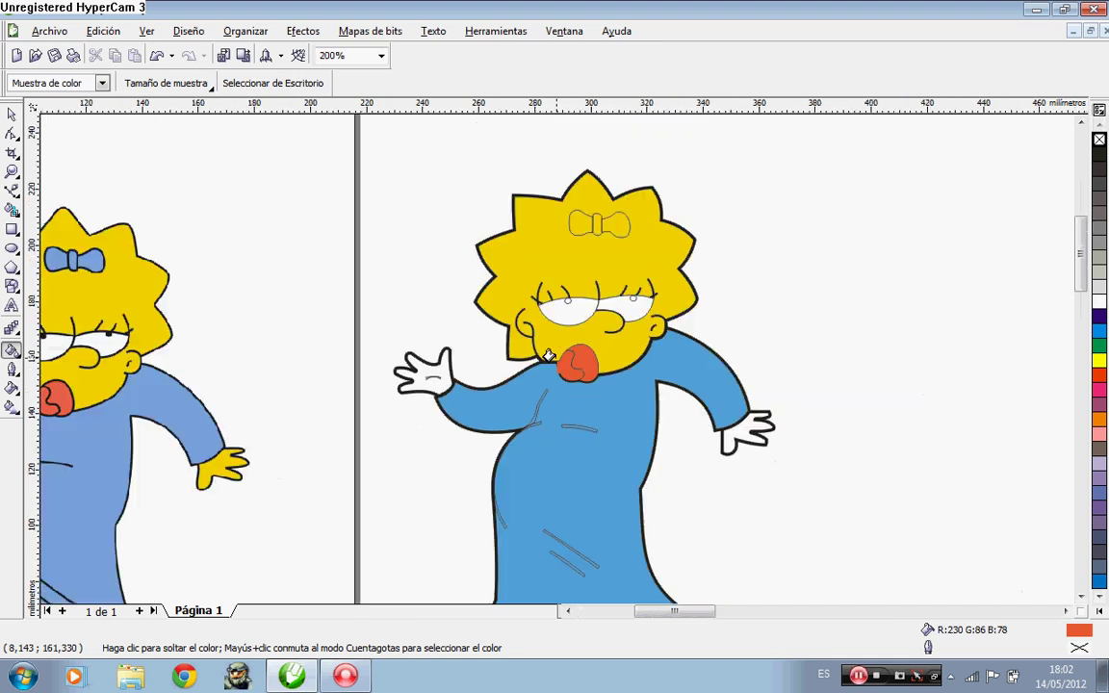
Sample the hand's yellow (R:247 G:214 B:41) from the bitmap and fill the traced lowered hand with it
click(14, 352)
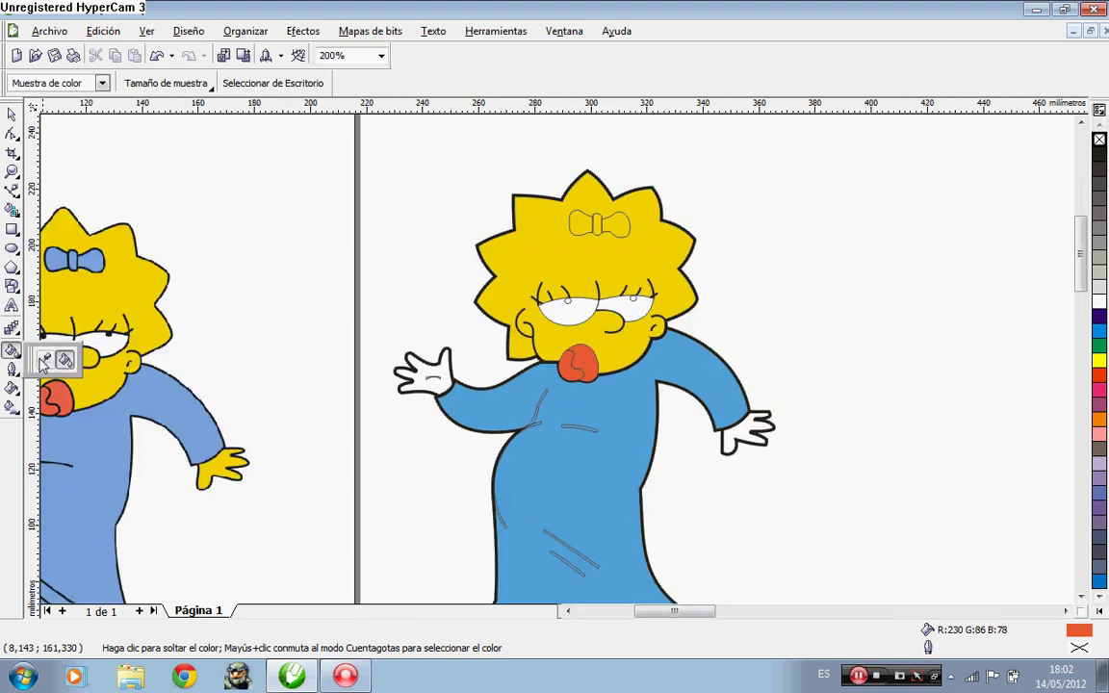
click(45, 360)
click(214, 469)
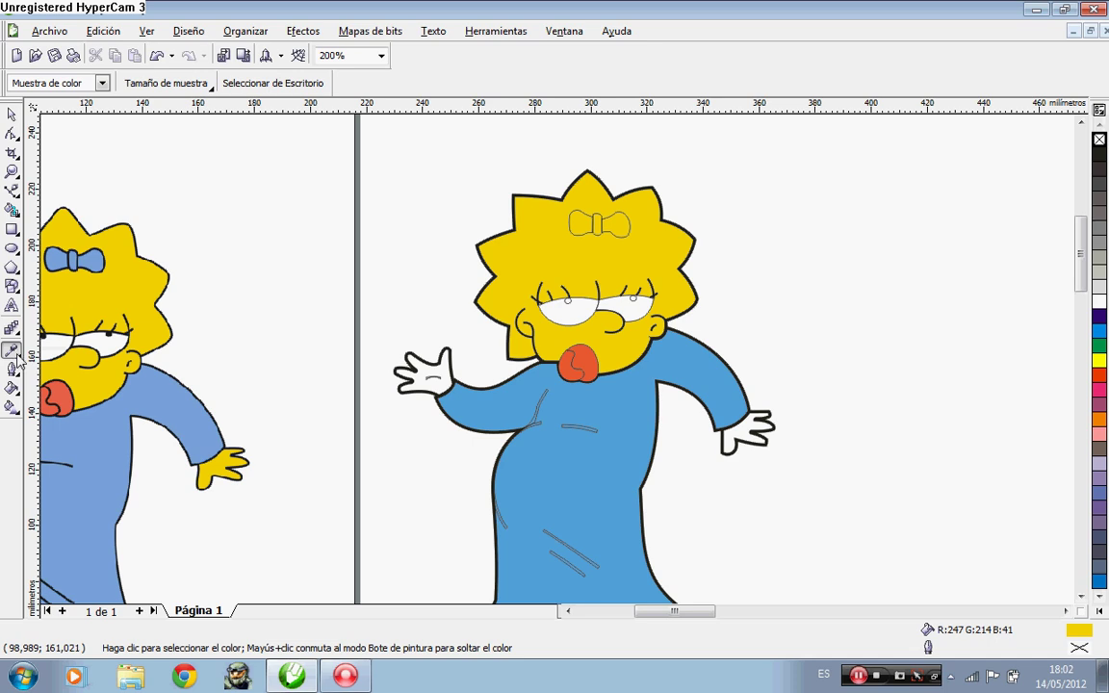
click(14, 353)
scroll(535, 380, up, 2)
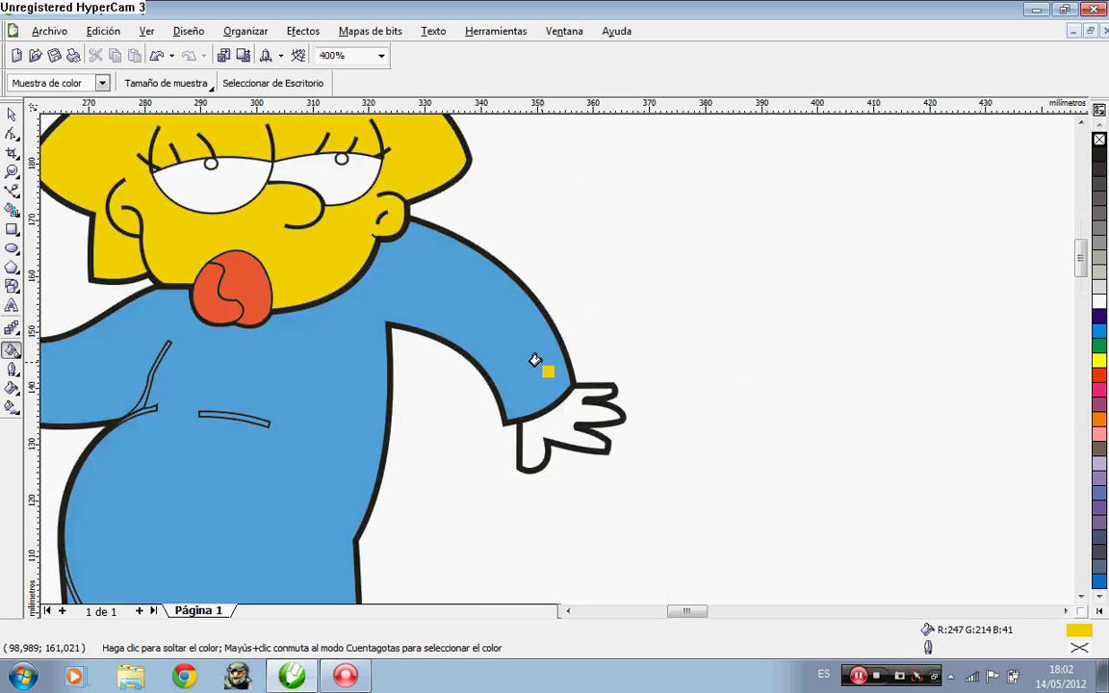
click(581, 441)
scroll(550, 347, down, 2)
scroll(558, 350, down, 1)
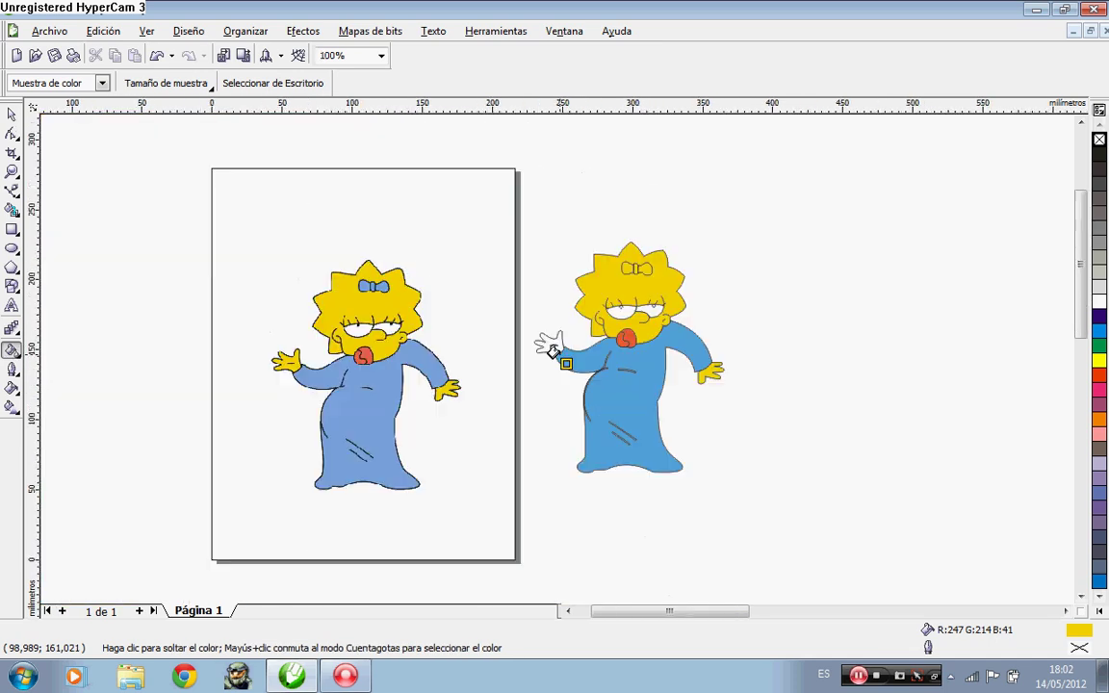
Sample the dark line colour (R:16 G:24 B:33) from the dress's side crease in the bitmap
scroll(504, 362, up, 1)
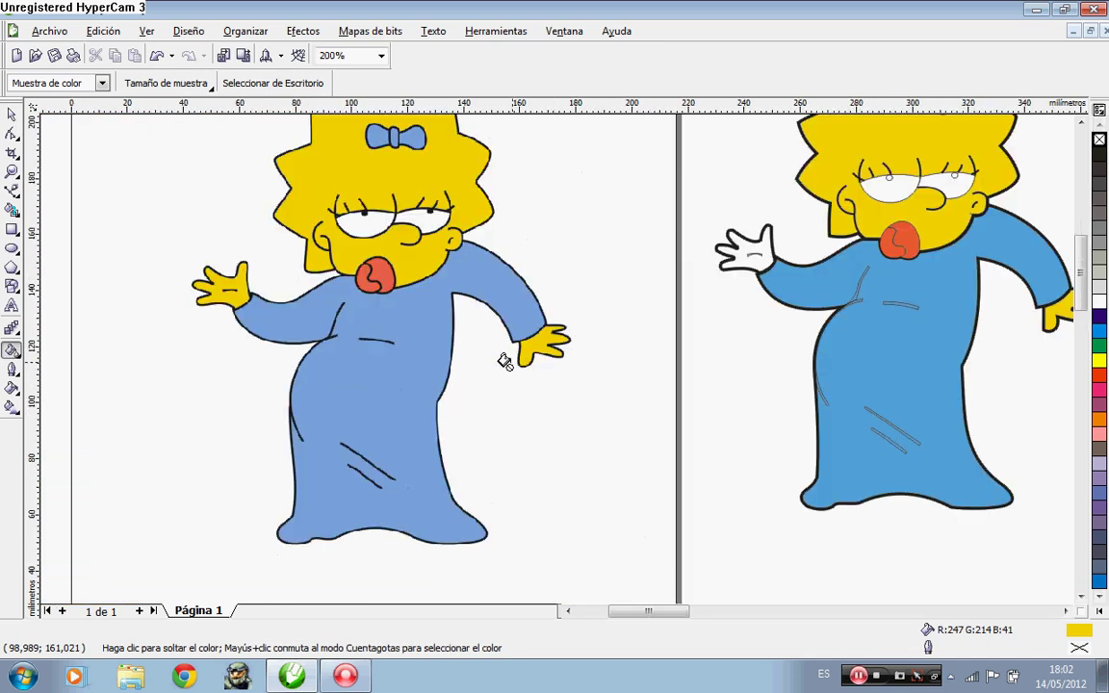
click(15, 353)
click(59, 354)
scroll(307, 420, up, 3)
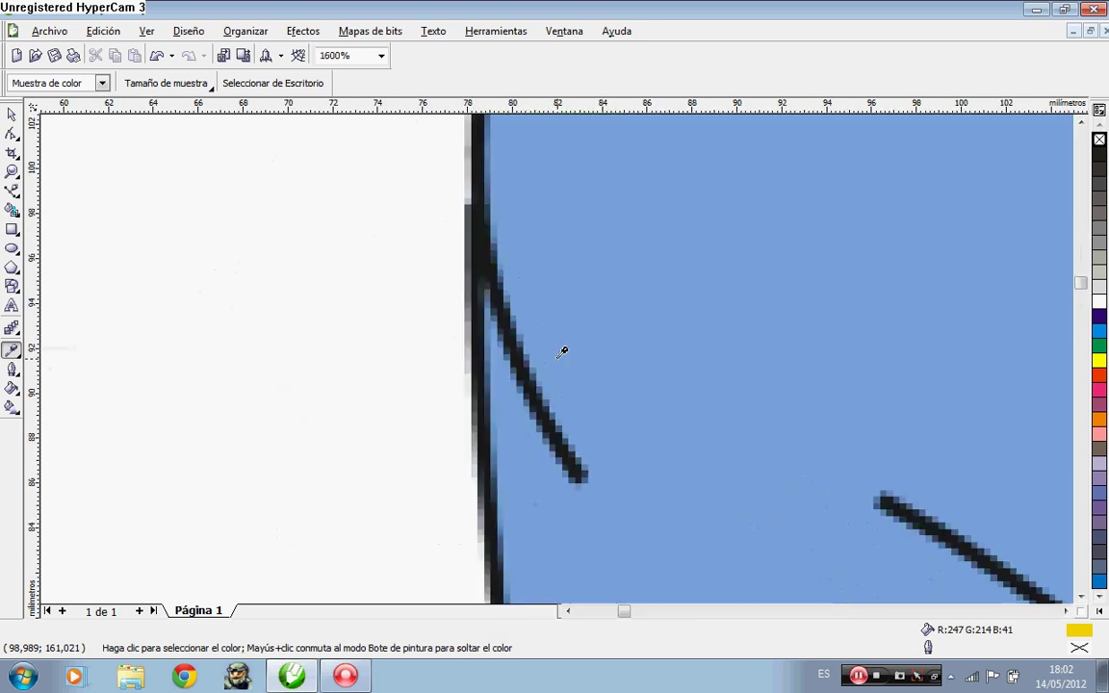
click(541, 367)
scroll(549, 352, down, 3)
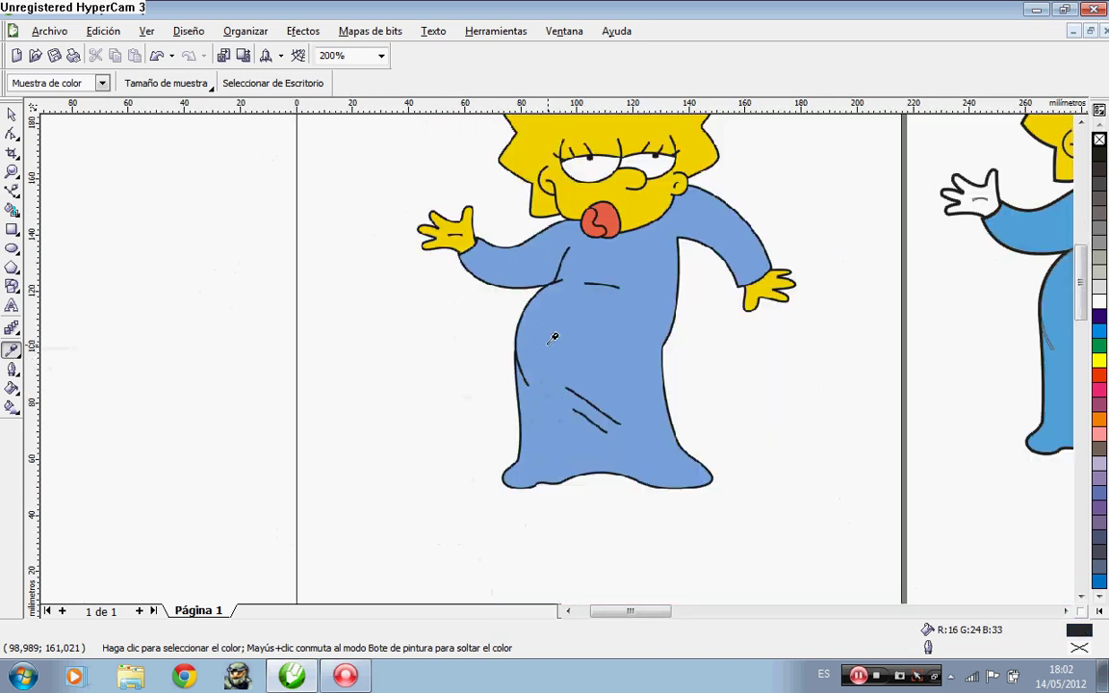
Fill the curved side crease on the traced dress with the sampled dark colour R:16 G:24 B:33
scroll(950, 336, down, 2)
scroll(578, 318, up, 2)
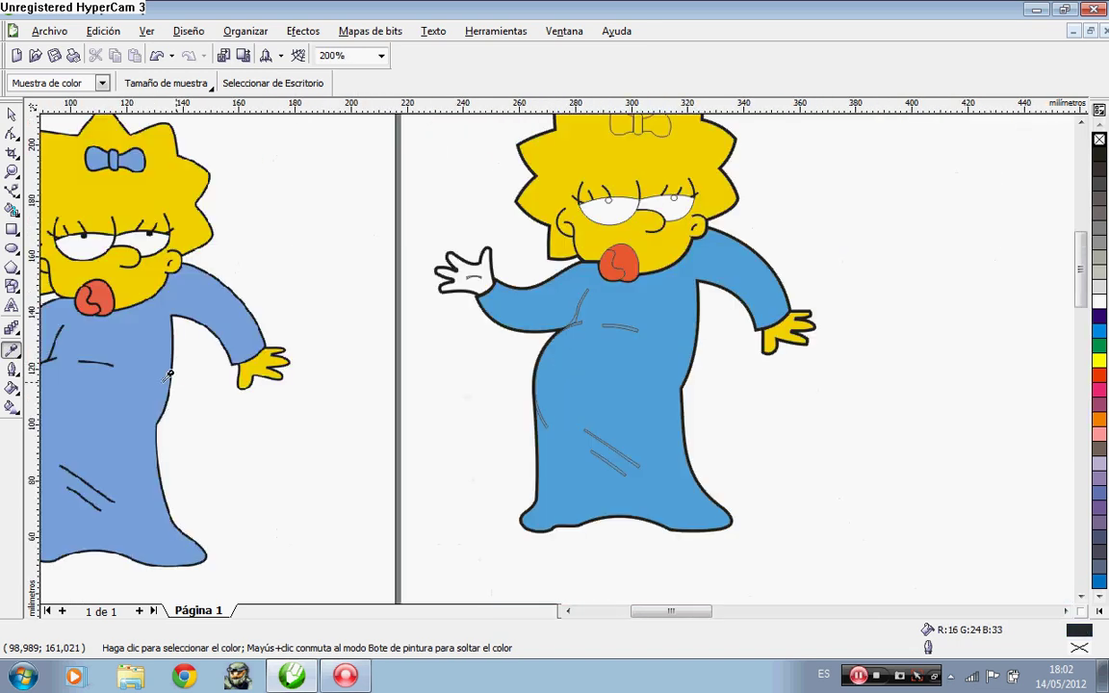
click(14, 357)
click(66, 358)
scroll(550, 356, up, 3)
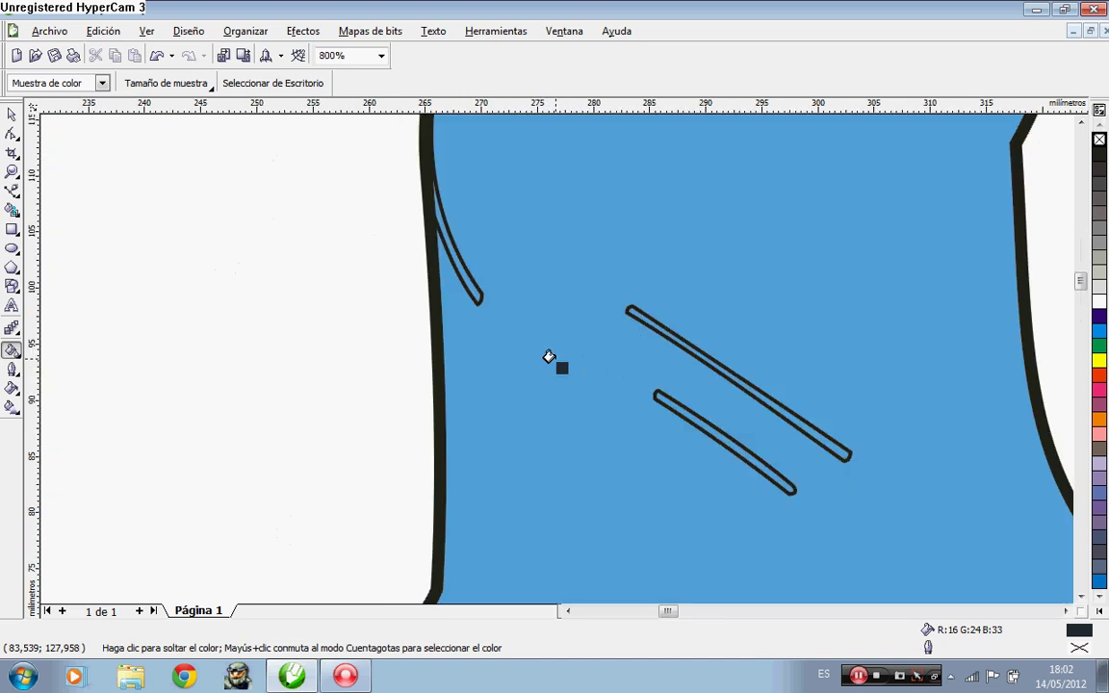
click(379, 232)
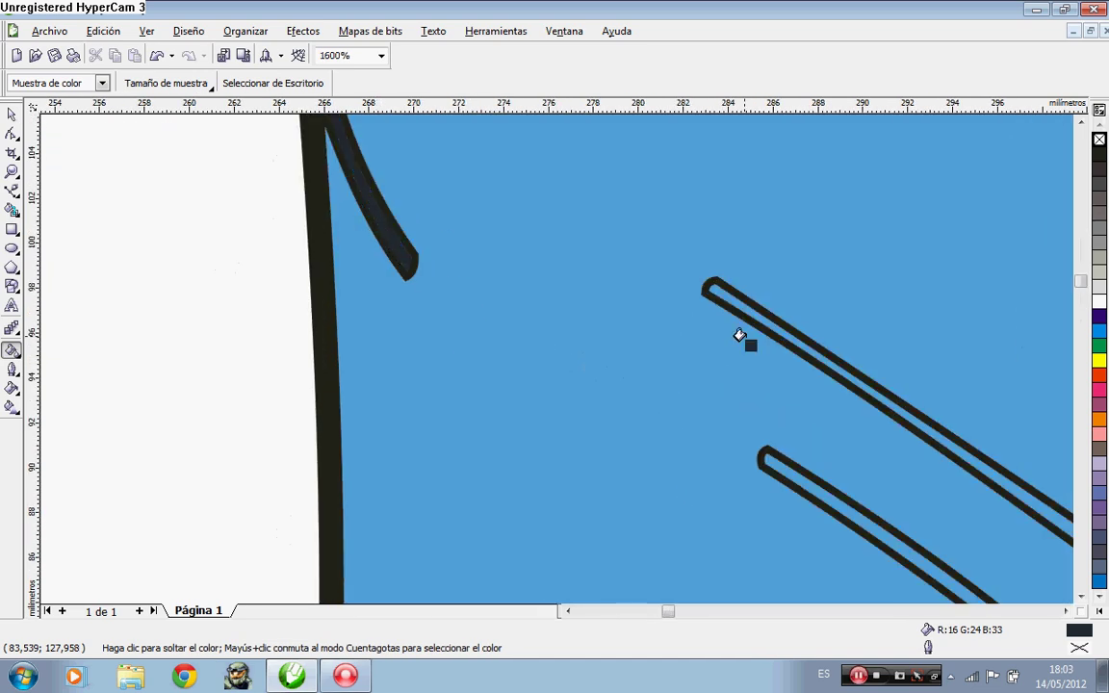
Fill the two diagonal fold lines on the traced skirt with the sampled dark colour
scroll(731, 298, up, 2)
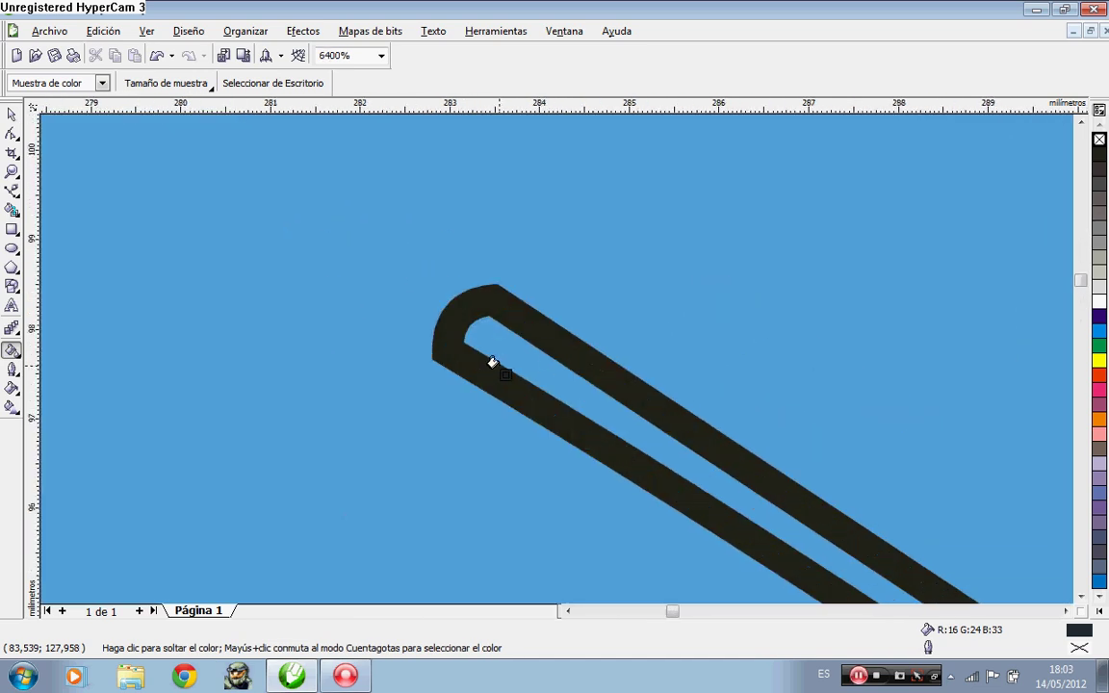
click(498, 346)
scroll(519, 347, down, 3)
scroll(542, 348, up, 2)
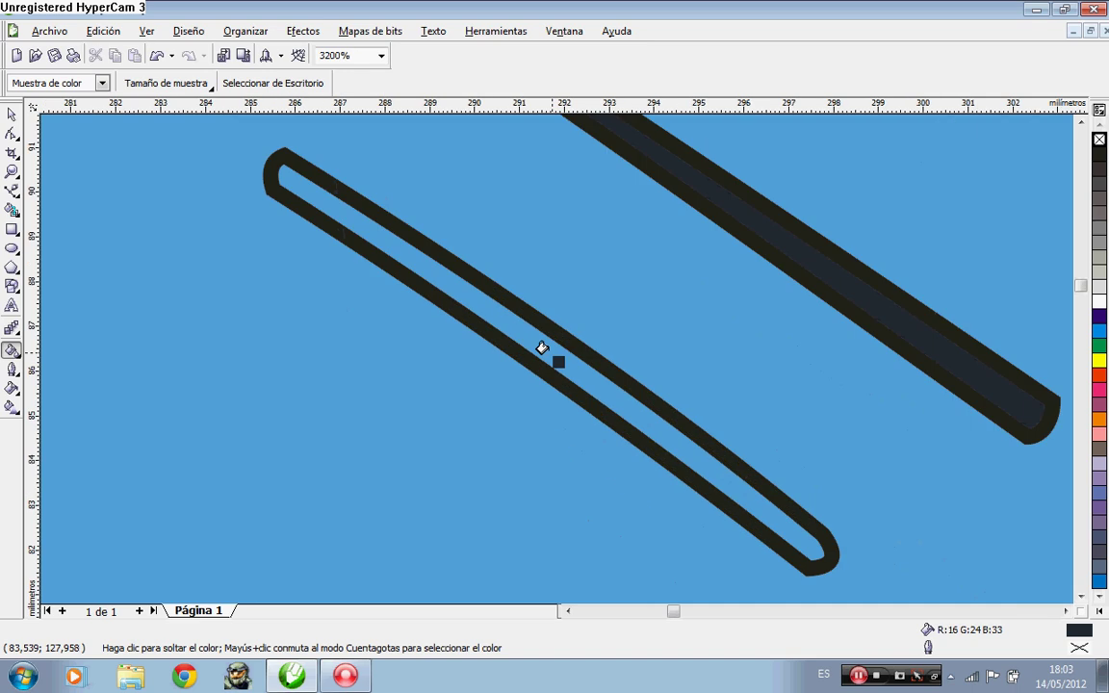
click(492, 303)
Fill the short chest crease and the sleeve crease of the traced dress with the sampled dark colour
scroll(489, 299, down, 4)
scroll(528, 279, up, 2)
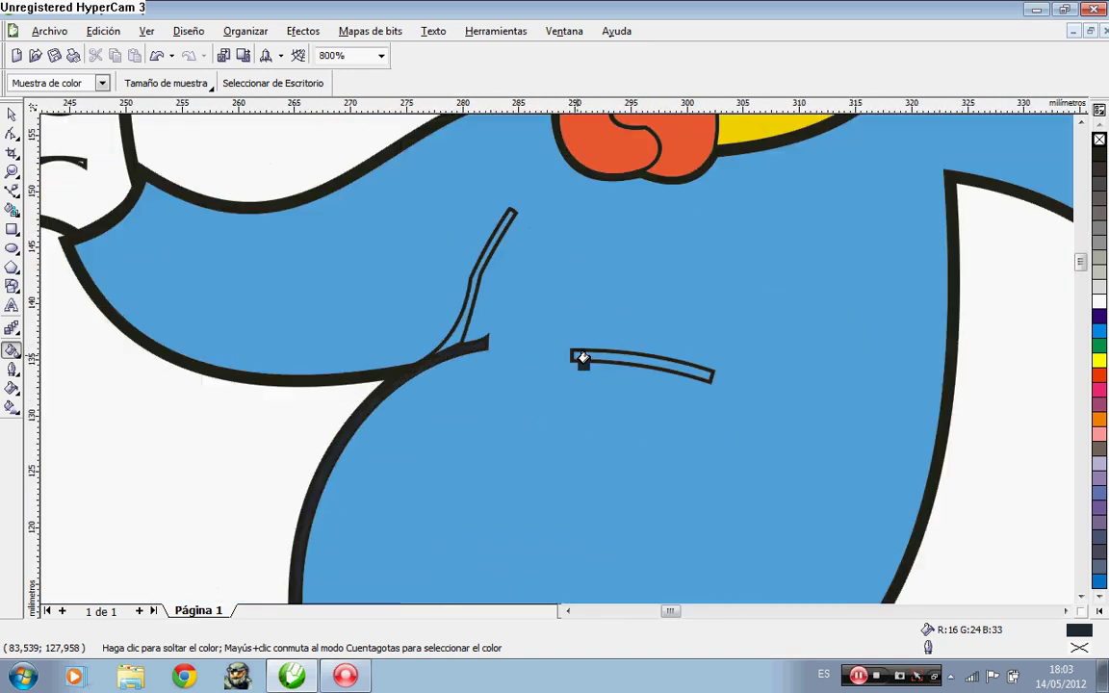
scroll(636, 354, up, 2)
click(517, 391)
scroll(536, 347, down, 2)
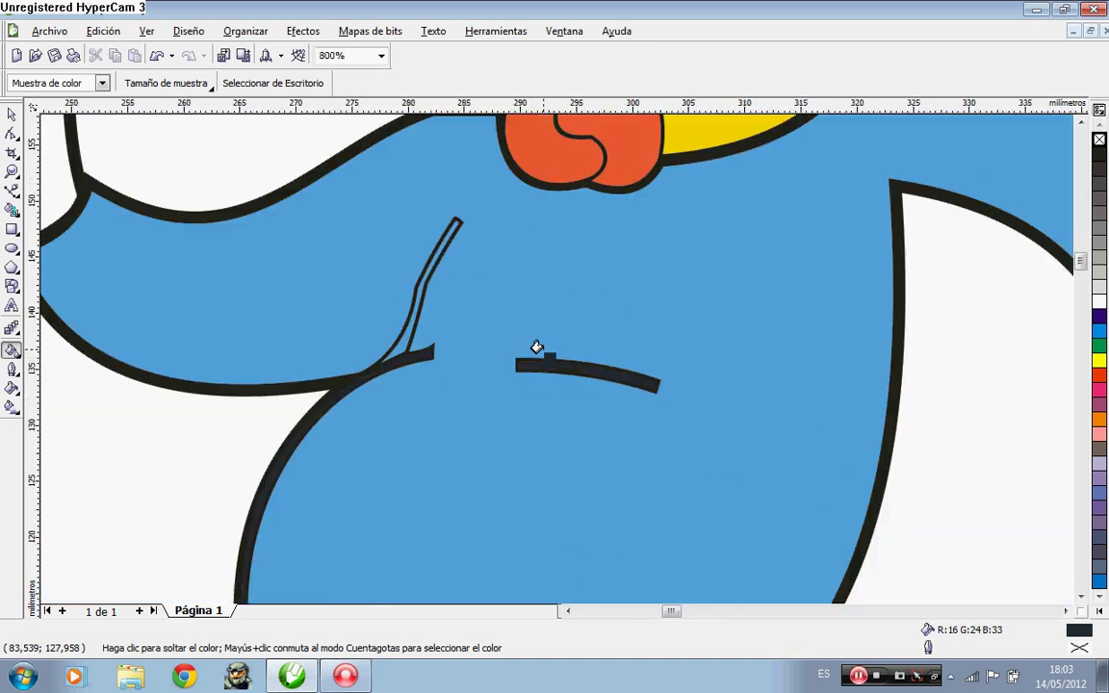
scroll(408, 278, up, 2)
click(552, 448)
Fill the pupils of both traced eyes with the sampled dark colour
scroll(553, 354, down, 3)
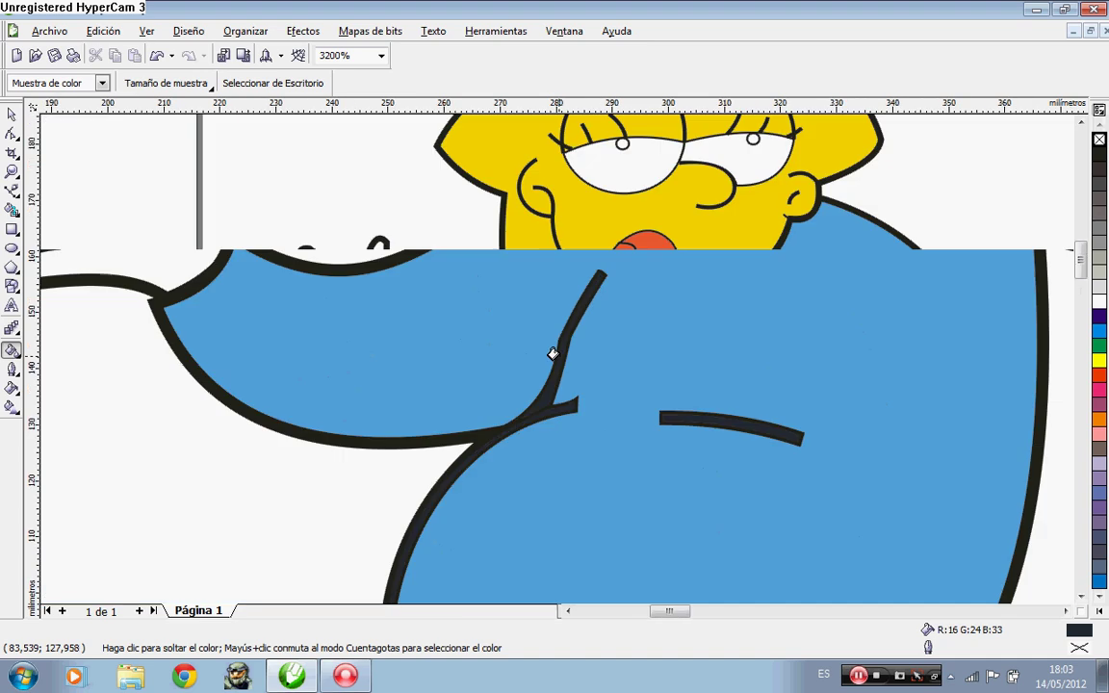
scroll(441, 334, down, 1)
scroll(764, 266, up, 2)
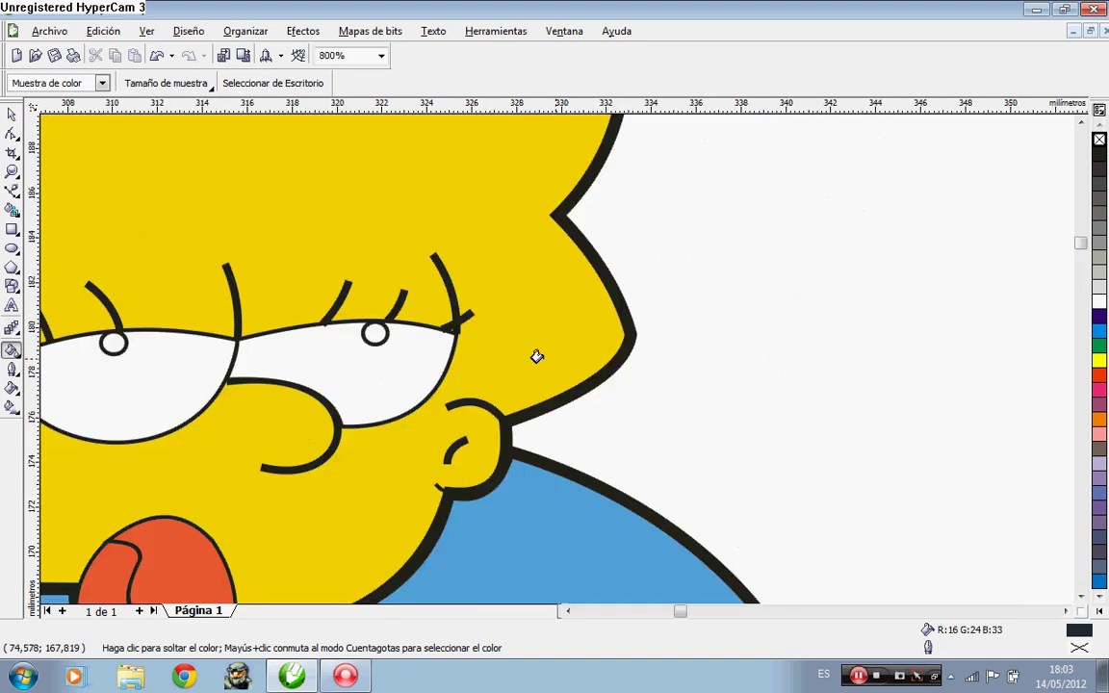
scroll(537, 356, up, 1)
click(223, 305)
scroll(530, 364, down, 2)
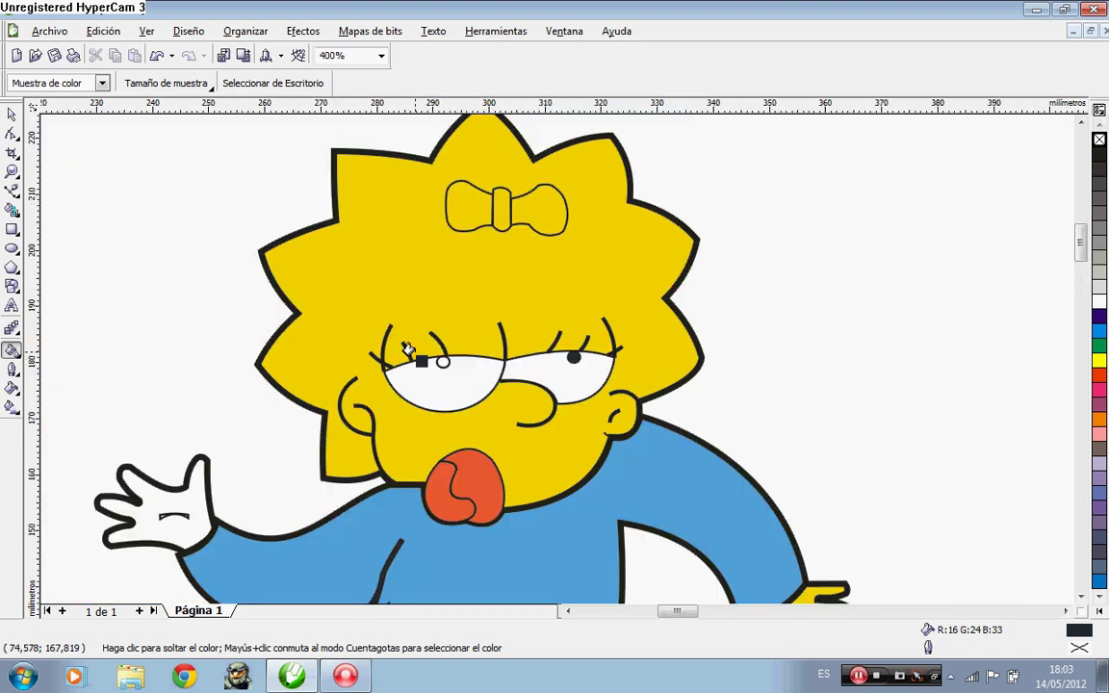
scroll(408, 348, up, 2)
click(652, 395)
Fill the small palm line on the traced raised hand with the sampled dark colour
scroll(476, 400, down, 3)
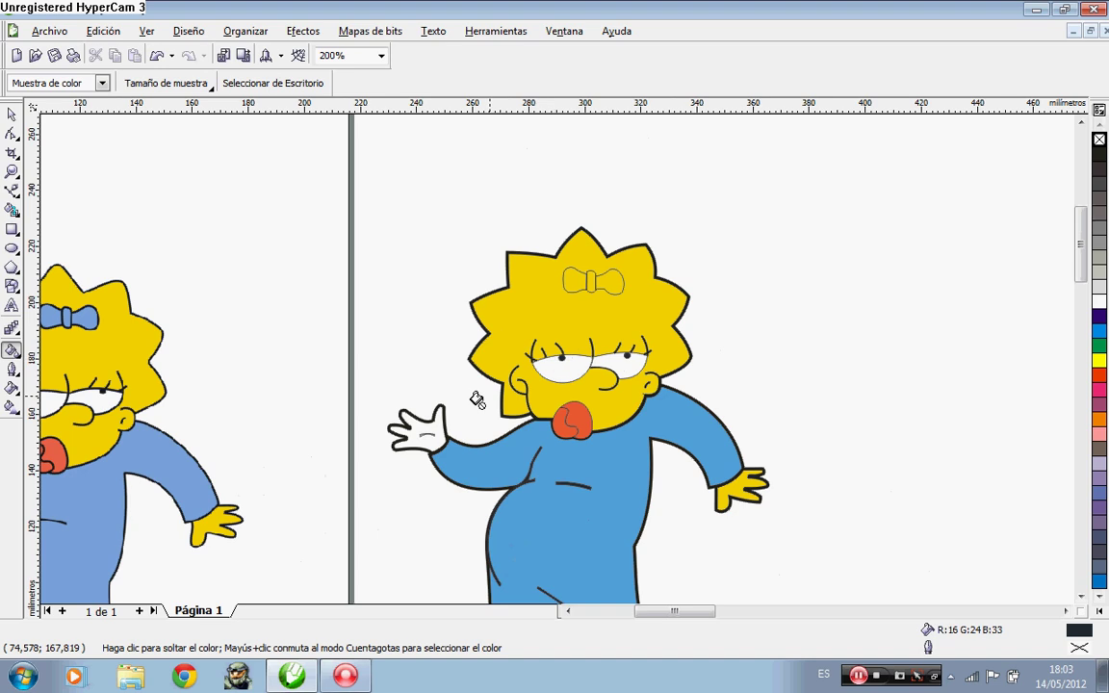
scroll(434, 428, up, 4)
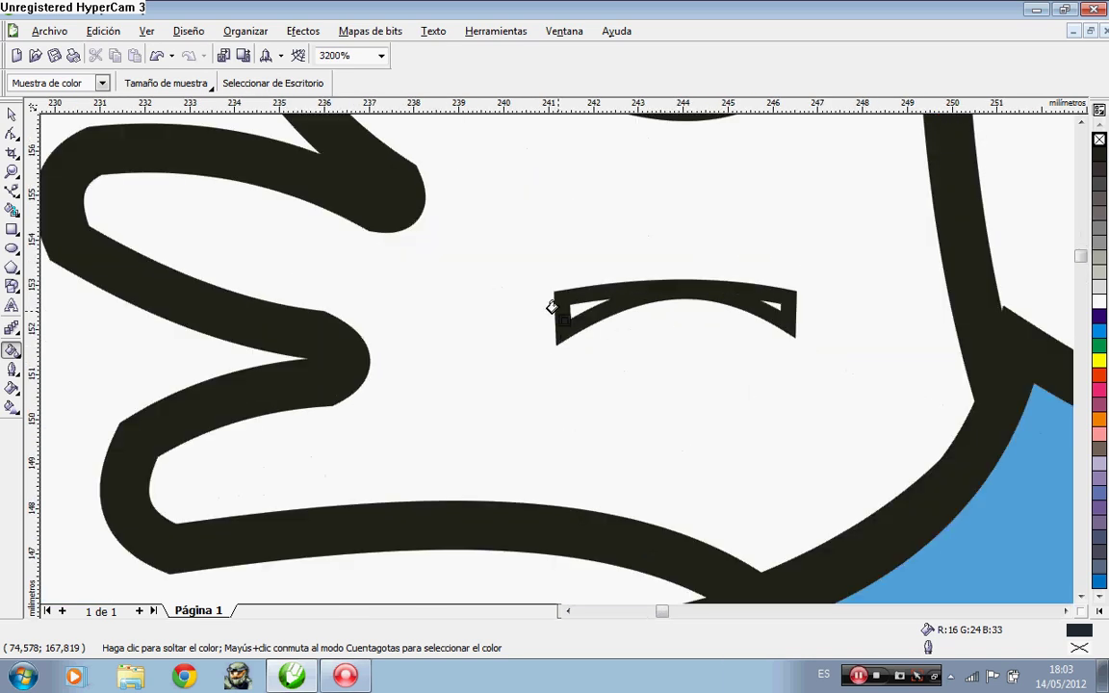
scroll(570, 304, up, 2)
click(554, 369)
Sample the skin yellow (R:247 G:214 B:41) from the bitmap and fill the traced raised hand with it
scroll(559, 355, down, 6)
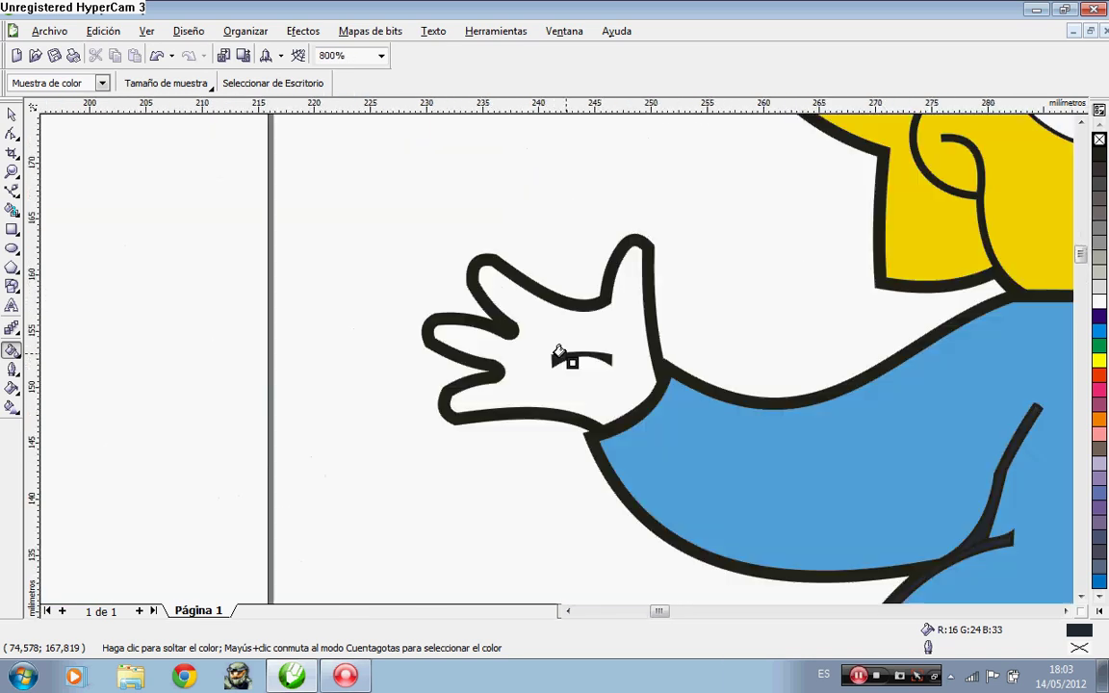
click(13, 353)
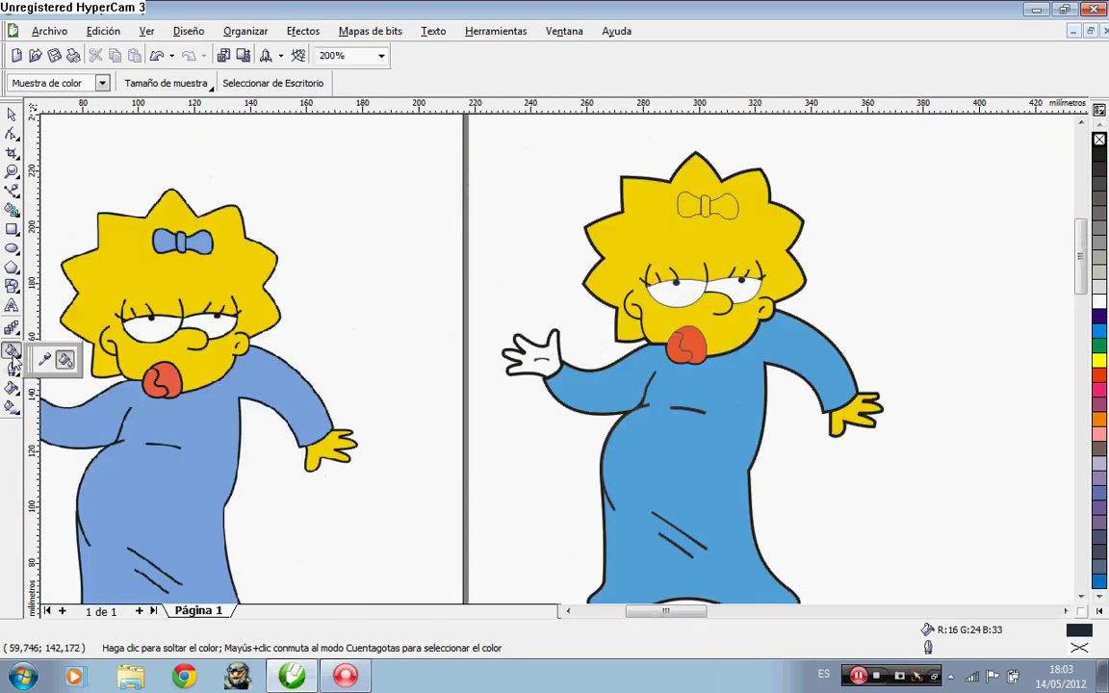
click(45, 359)
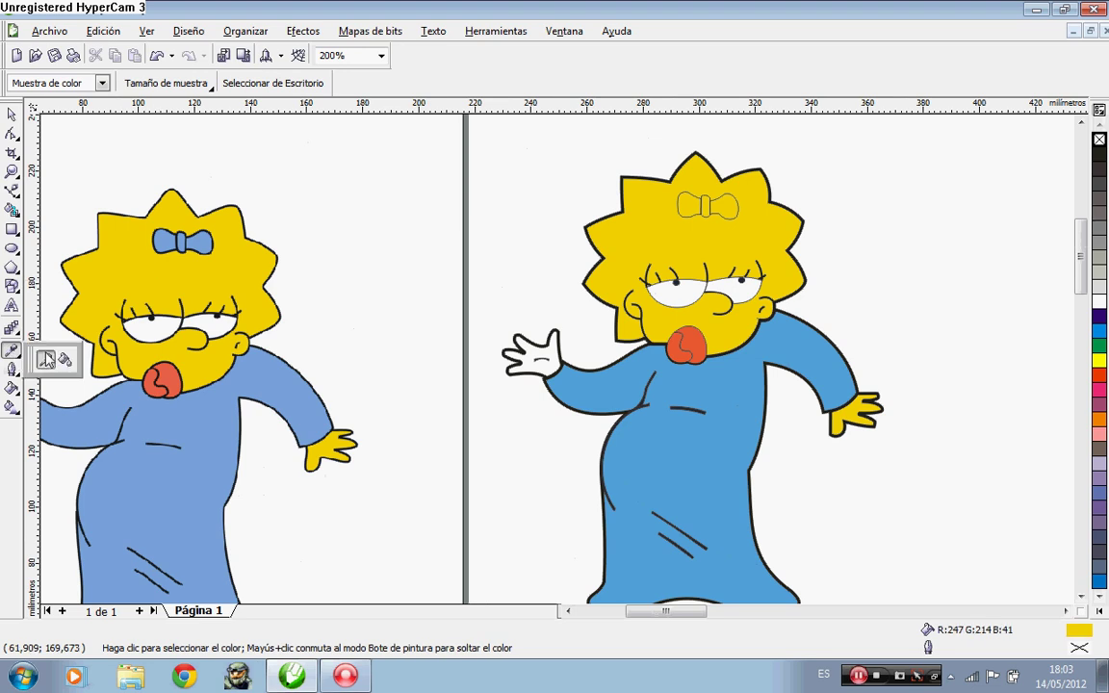
click(65, 362)
scroll(321, 357, up, 2)
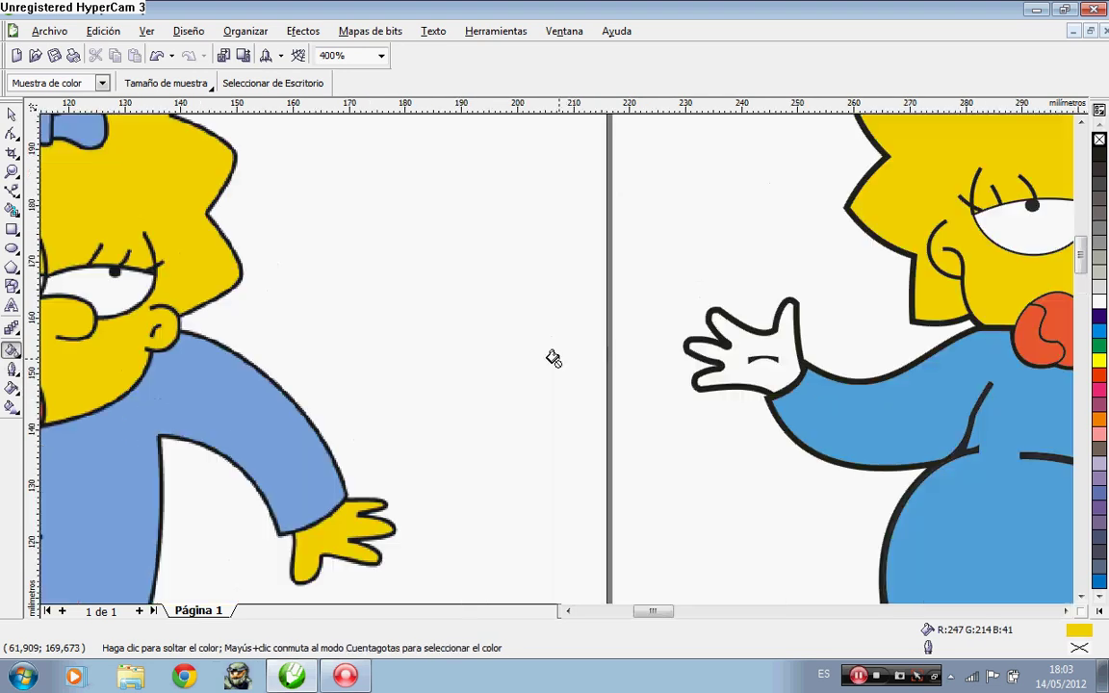
click(731, 354)
Sample the blue (R:132 G:173 B:231) from the bitmap and fill all three parts of the traced bow with it
click(14, 351)
click(45, 360)
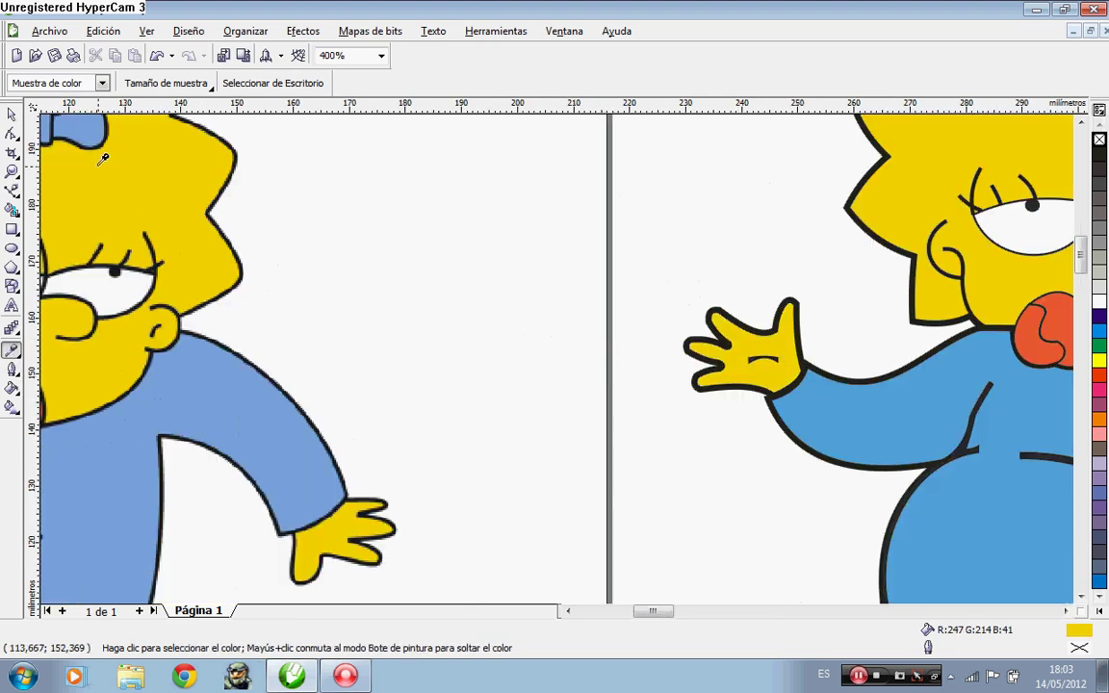
click(66, 360)
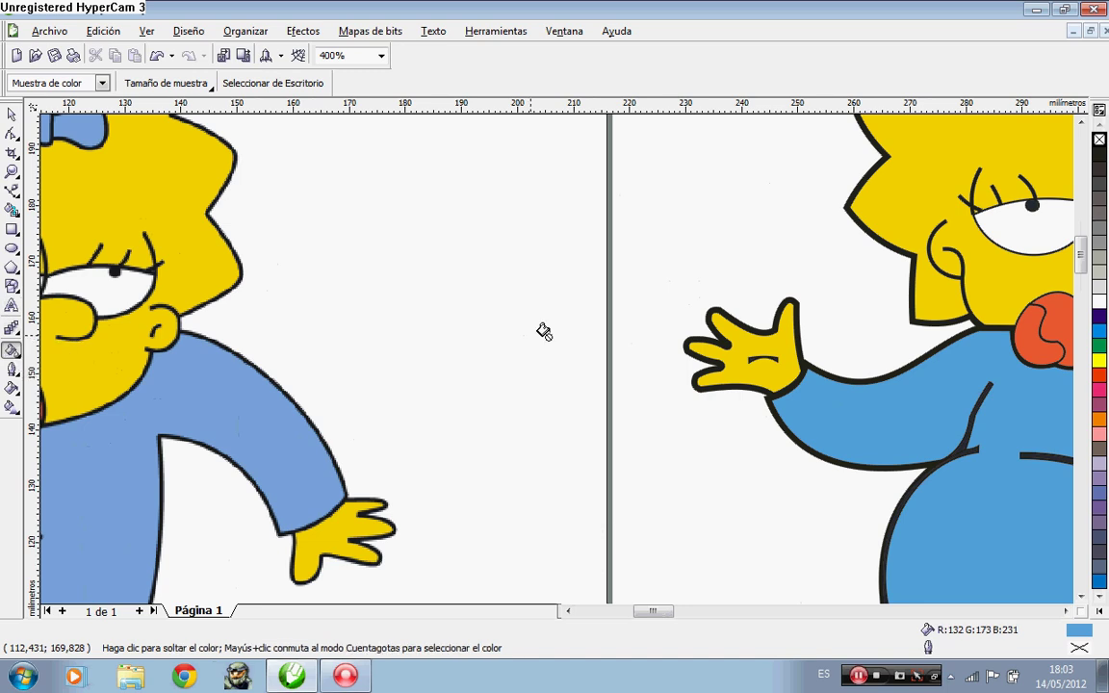
scroll(542, 371, down, 1)
scroll(542, 372, up, 2)
click(321, 373)
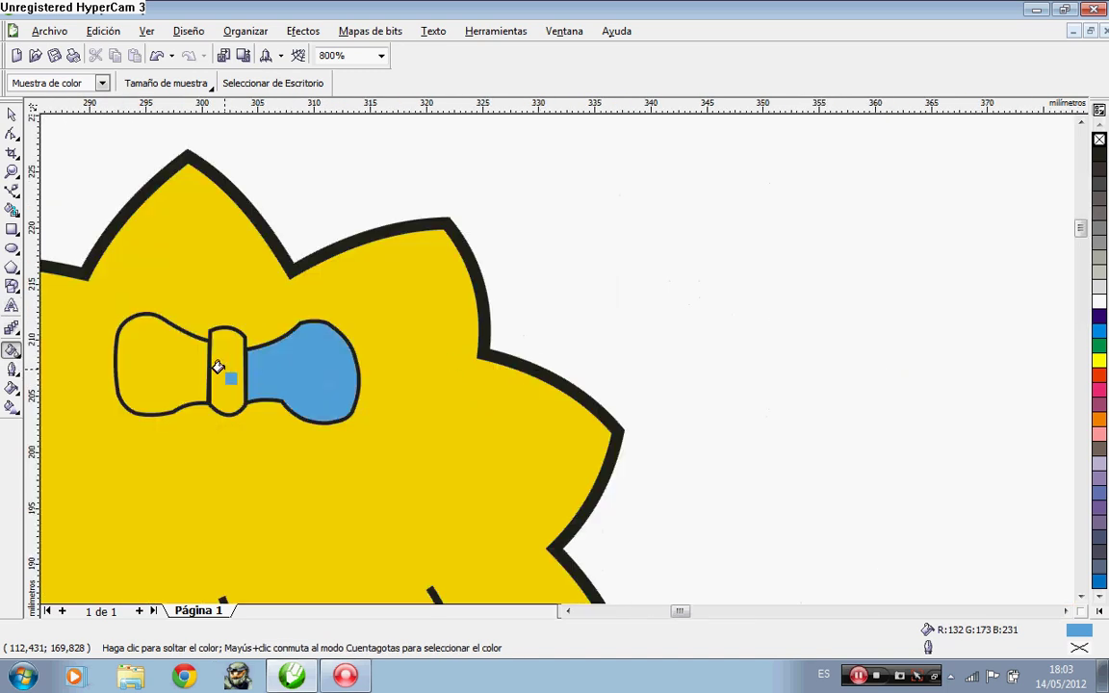
click(216, 364)
click(176, 363)
Select the whole traced figure and move it beside the bitmap, with its centre at about X 198.8 mm, Y 131.7 mm
click(13, 115)
scroll(558, 363, down, 4)
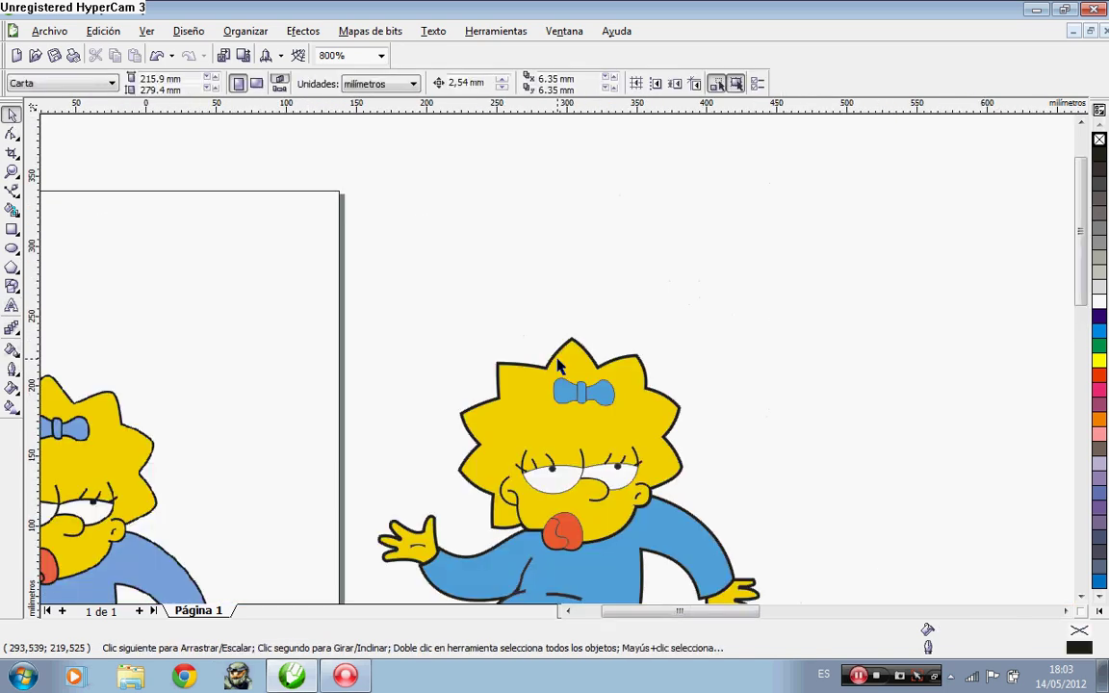
drag(483, 297, 636, 496)
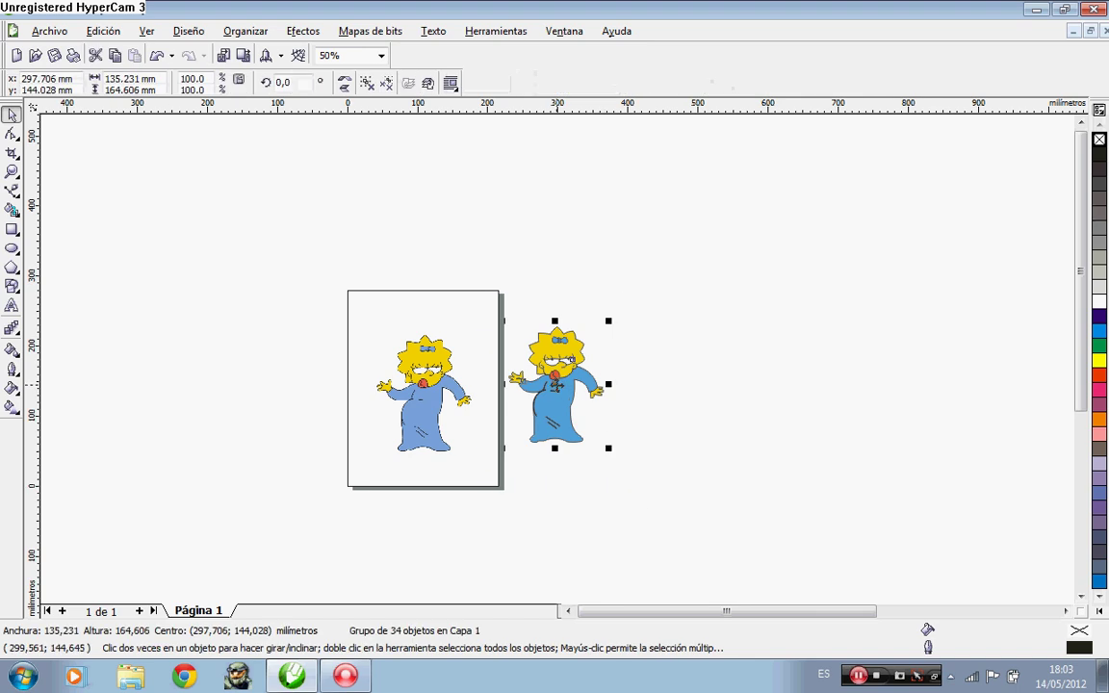
drag(556, 386, 479, 387)
scroll(478, 387, up, 5)
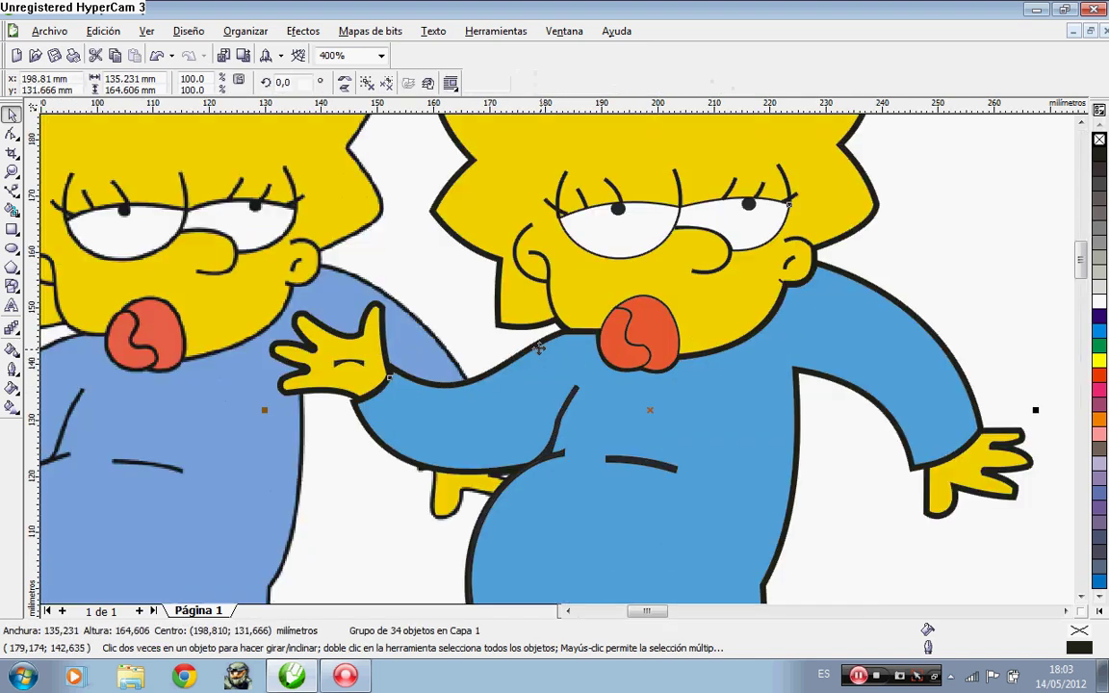
scroll(517, 402, down, 2)
scroll(556, 357, down, 2)
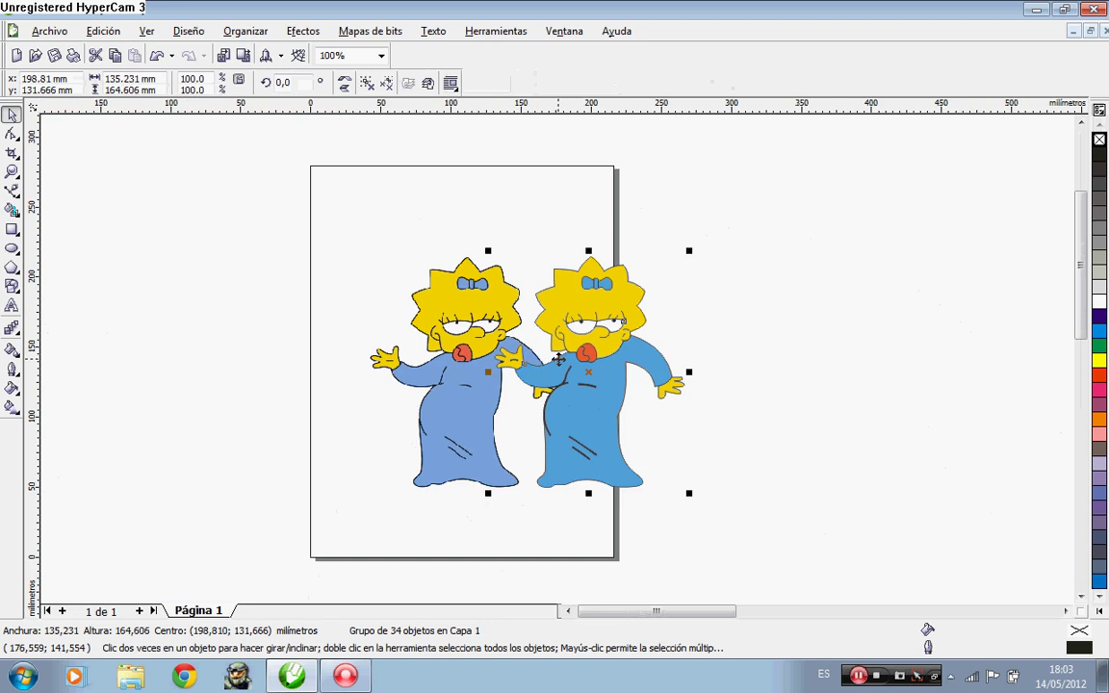